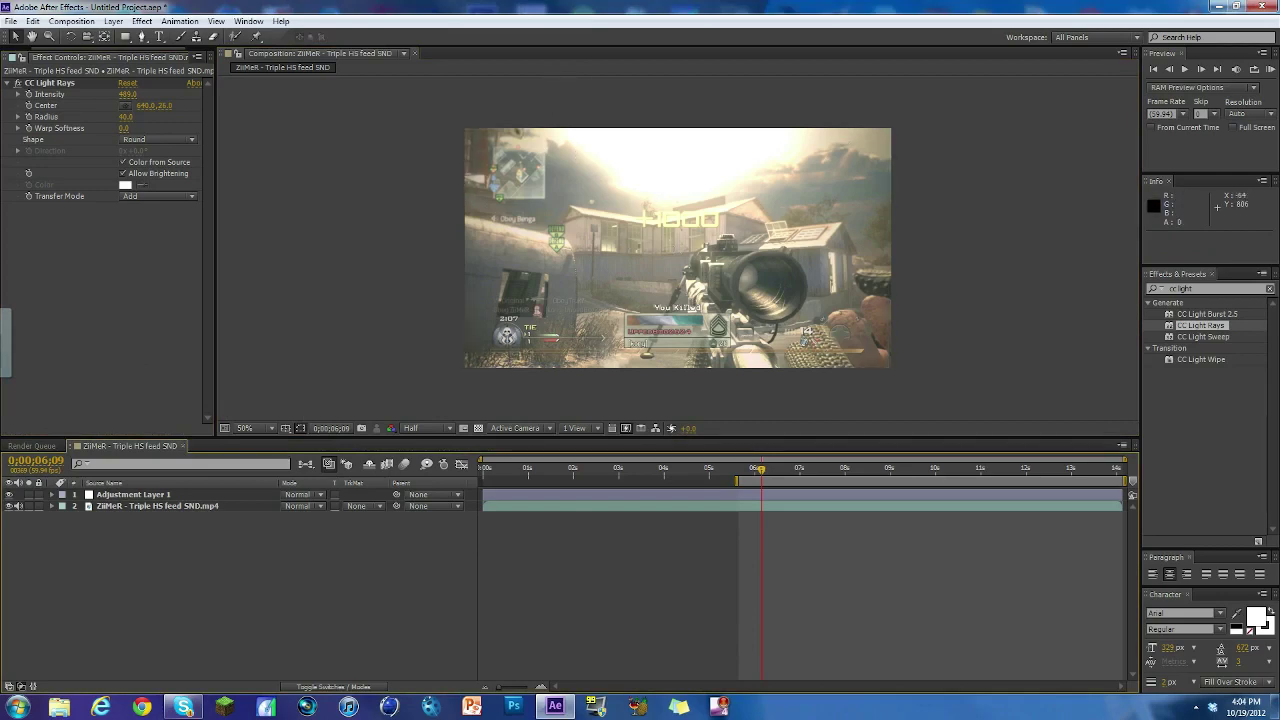
{"action": "left_click", "coordinate": [9, 495]}
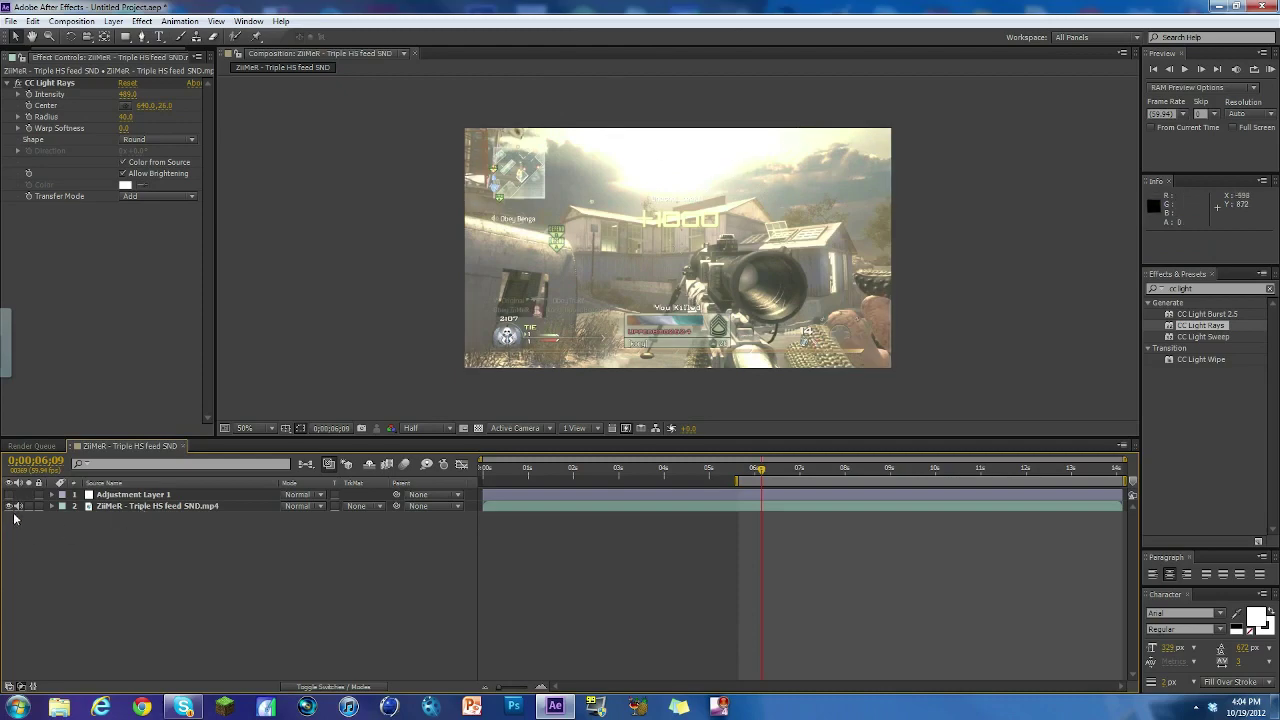
{"action": "left_click", "coordinate": [21, 84]}
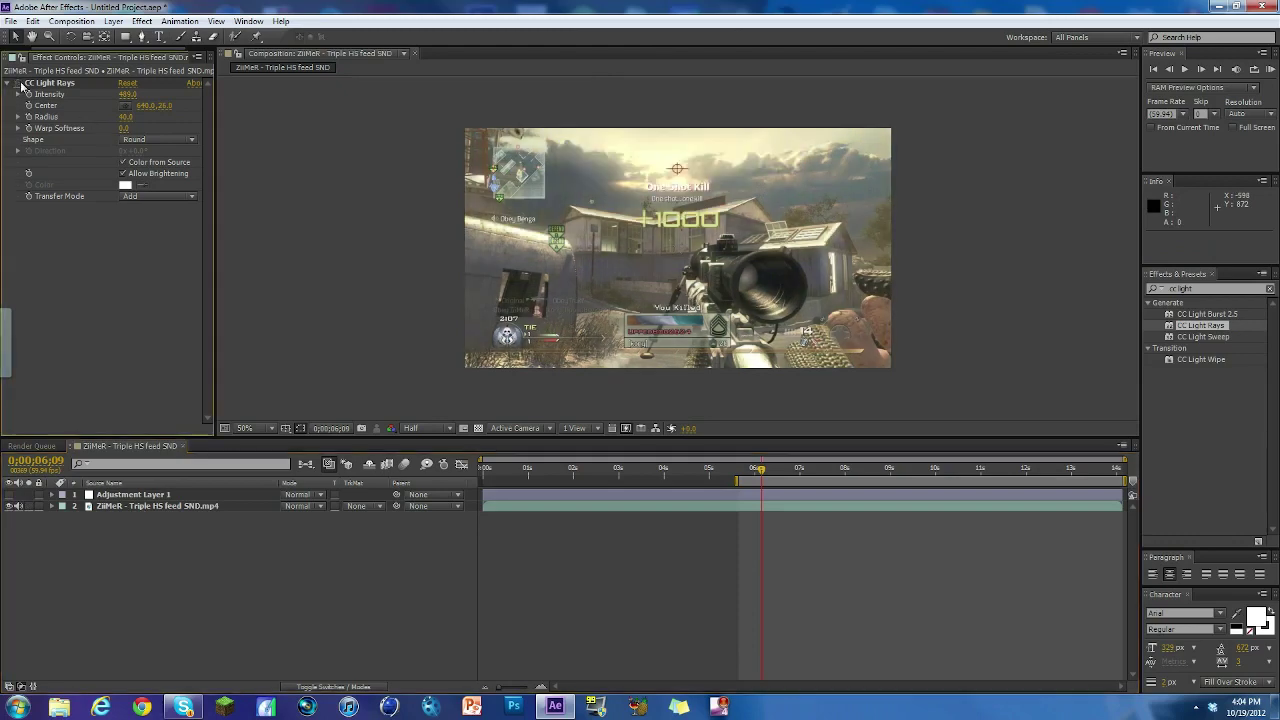
{"action": "left_click", "coordinate": [21, 84]}
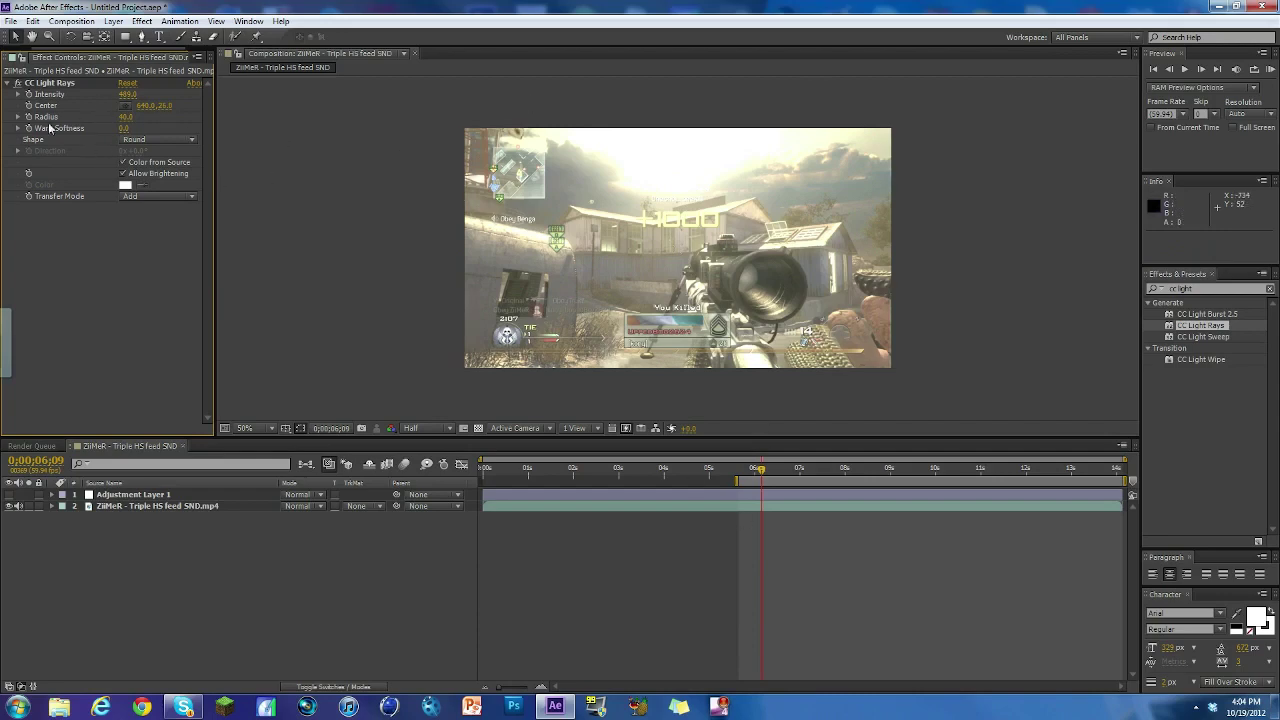
Delete the CC Light Rays and Looks effects along with the adjustment layer
{"action": "left_click", "coordinate": [44, 85]}
{"action": "key", "text": "Delete"}
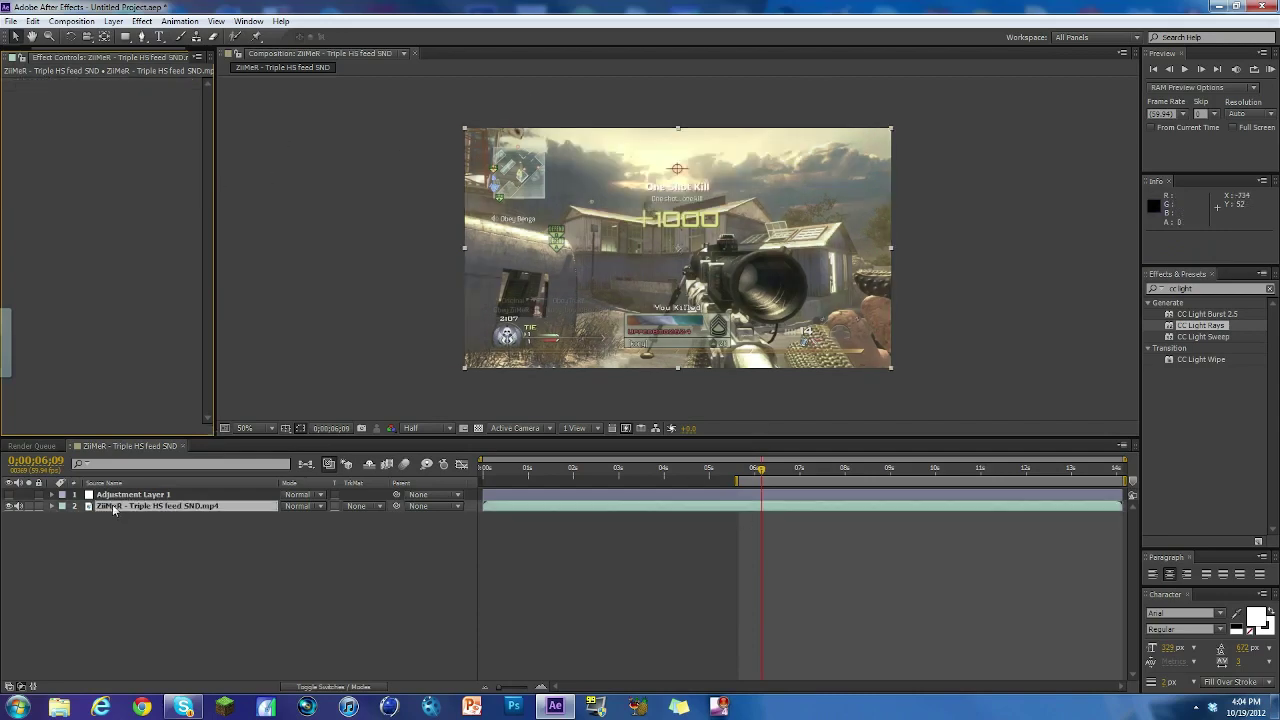
{"action": "left_click", "coordinate": [126, 496]}
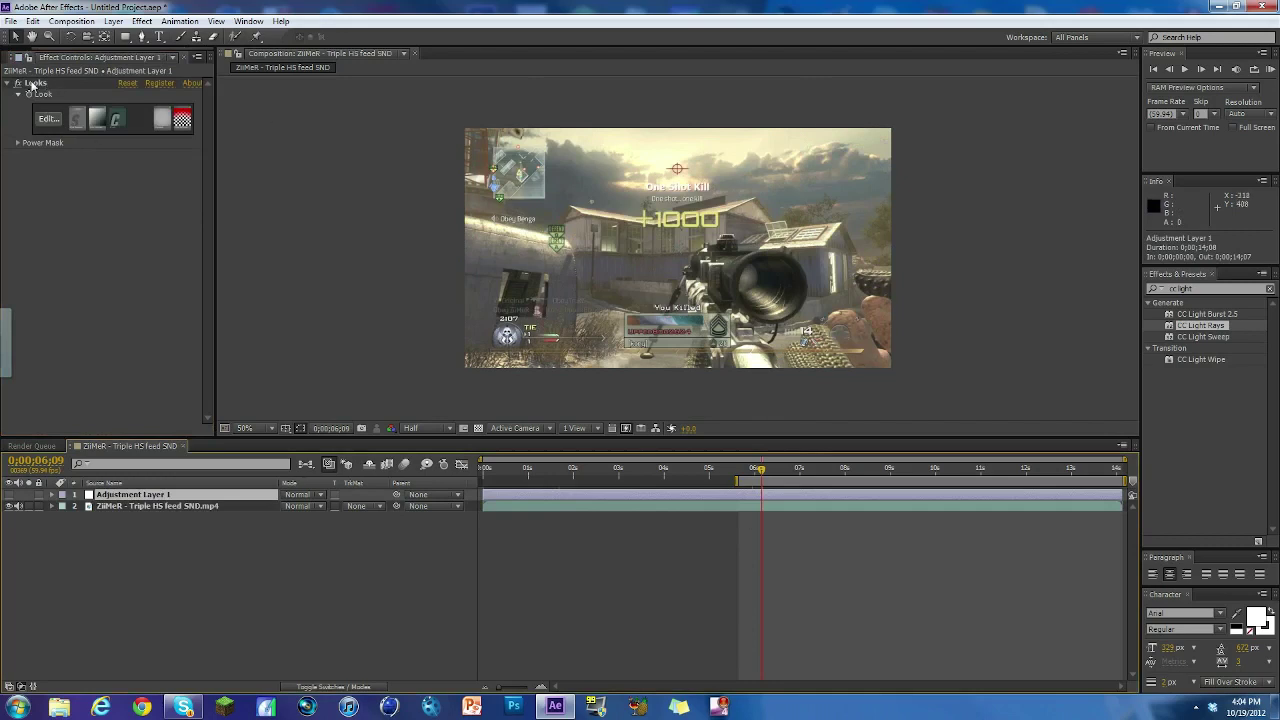
{"action": "left_click", "coordinate": [35, 84]}
{"action": "key", "text": "Delete"}
{"action": "key", "text": "Delete"}
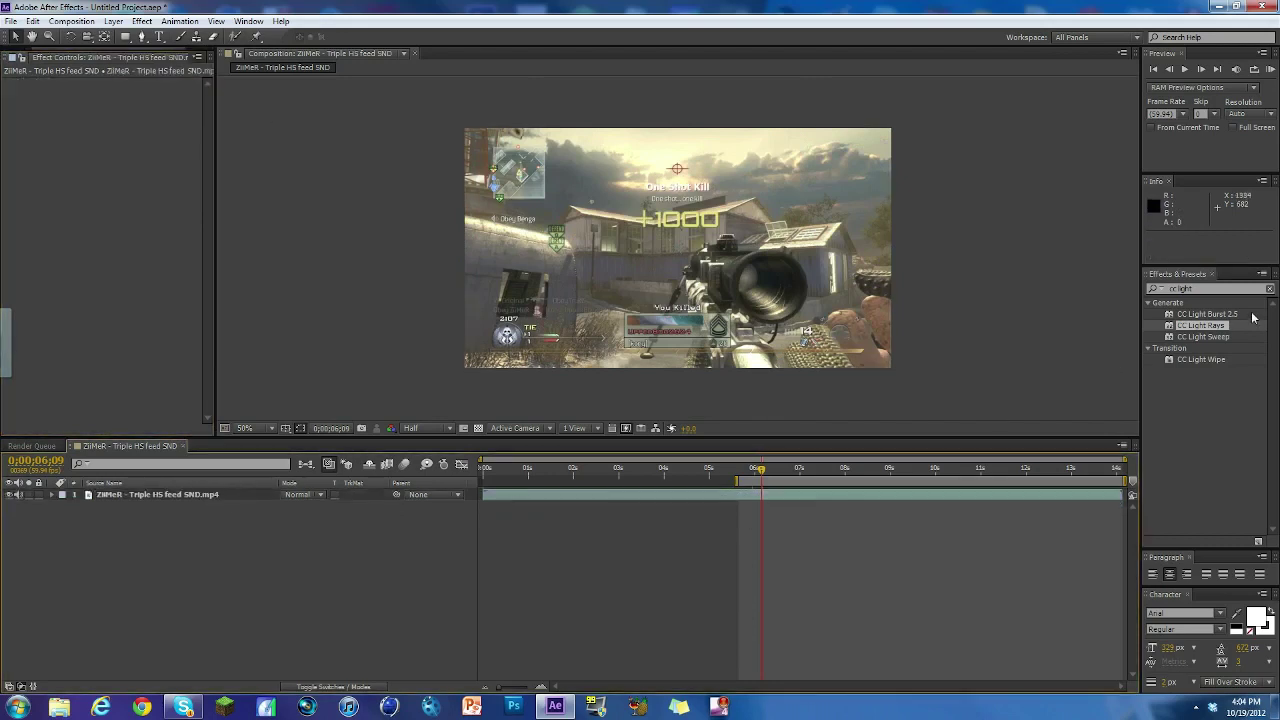
Apply CC Light Rays to the gameplay clip and move its Center to 638.0, 30.0
{"action": "left_click", "coordinate": [1200, 288]}
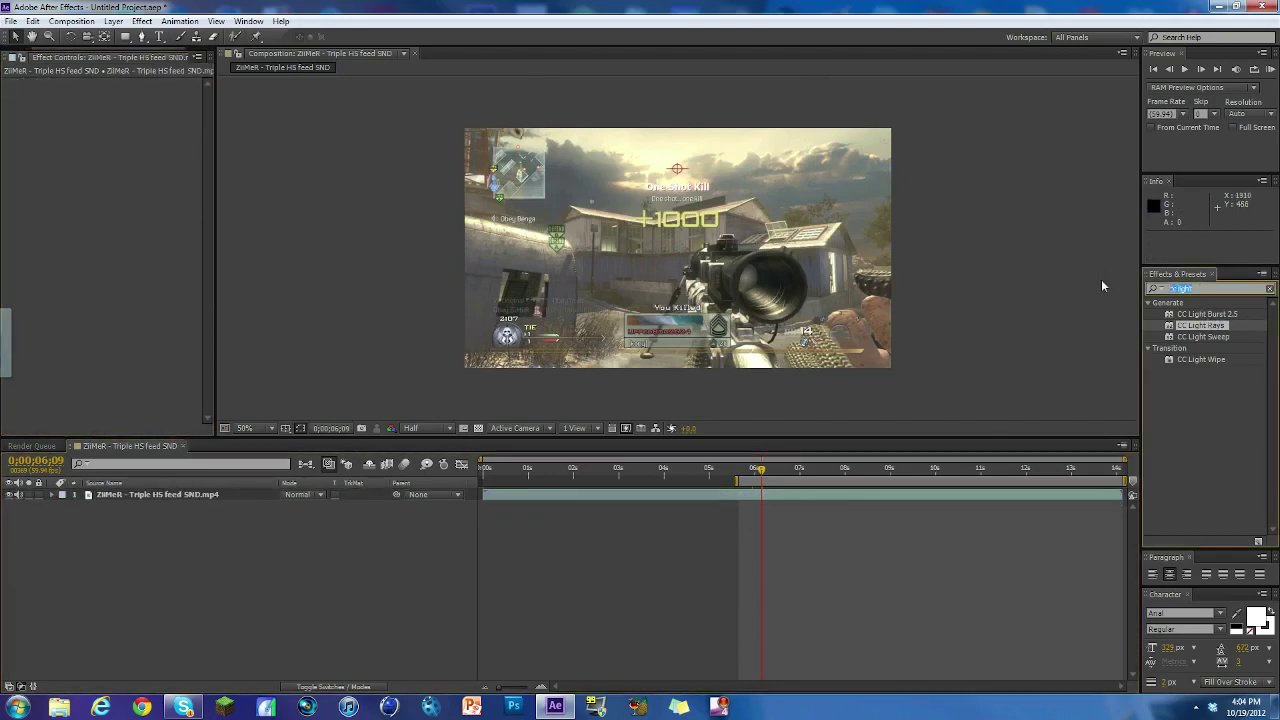
{"action": "type", "text": "cc ligh"}
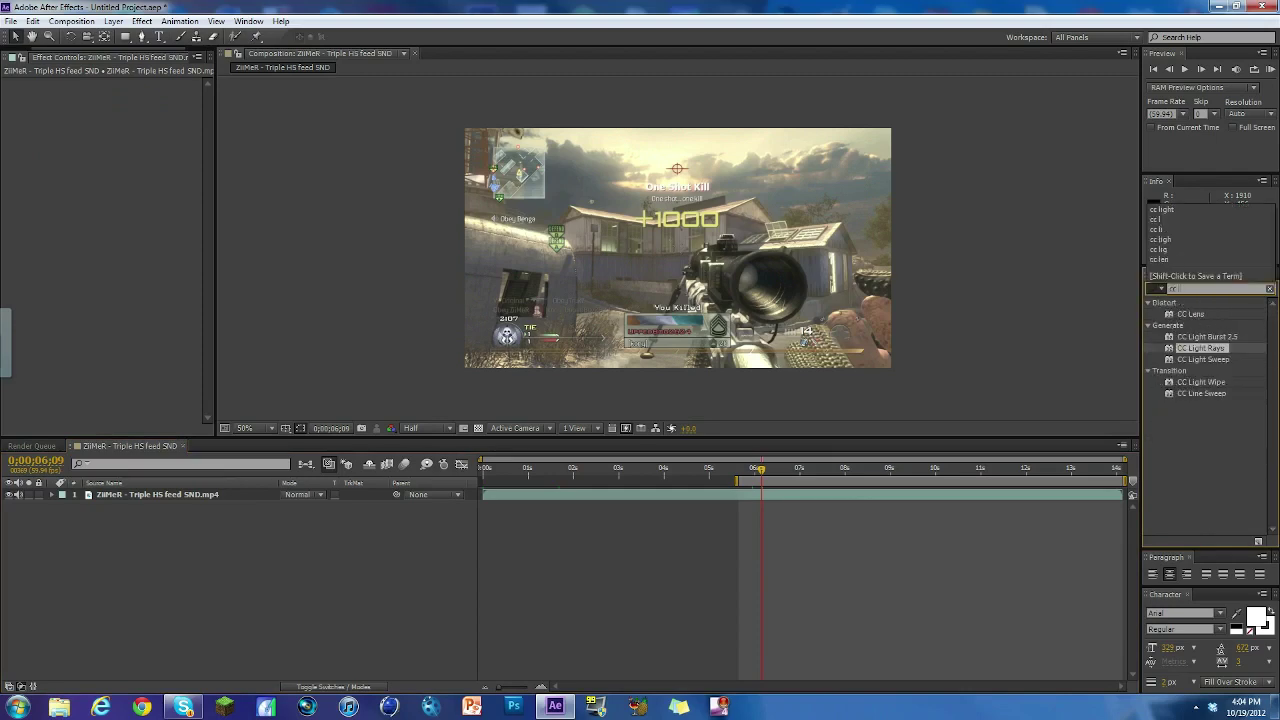
{"action": "type", "text": "t"}
{"action": "left_click_drag", "start_coordinate": [1205, 328], "coordinate": [810, 501]}
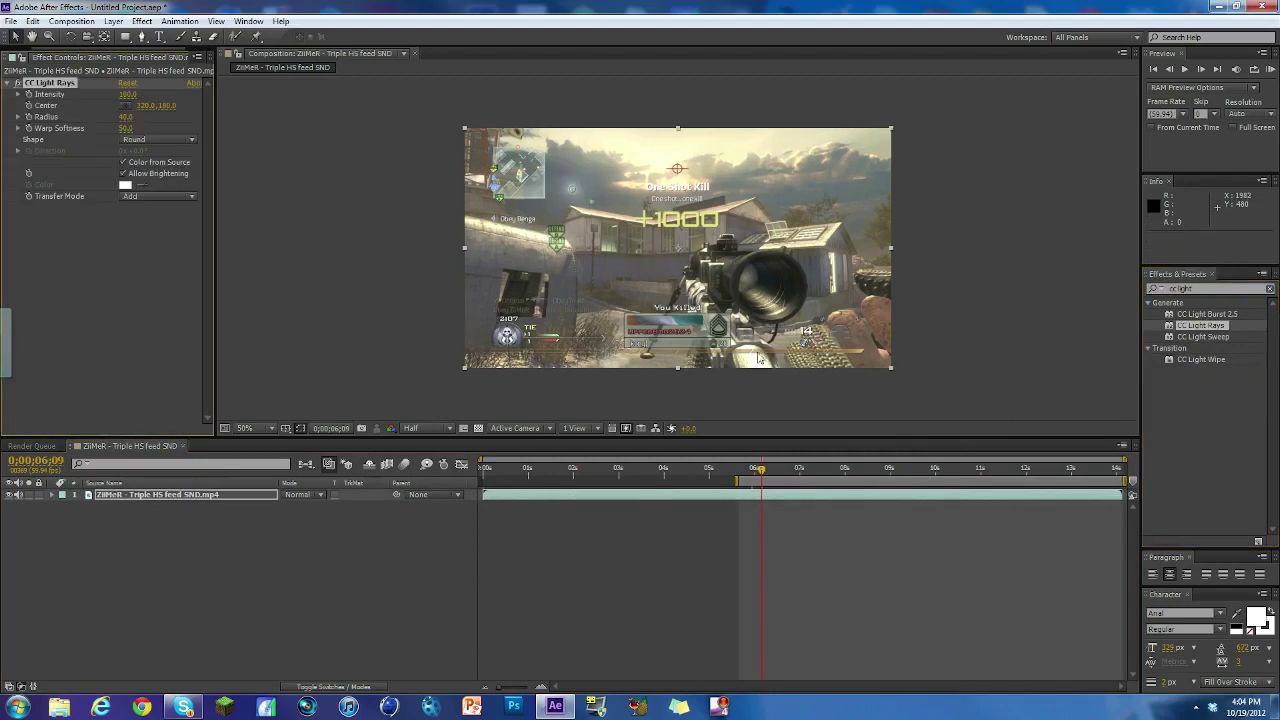
{"action": "left_click_drag", "start_coordinate": [571, 187], "coordinate": [683, 145]}
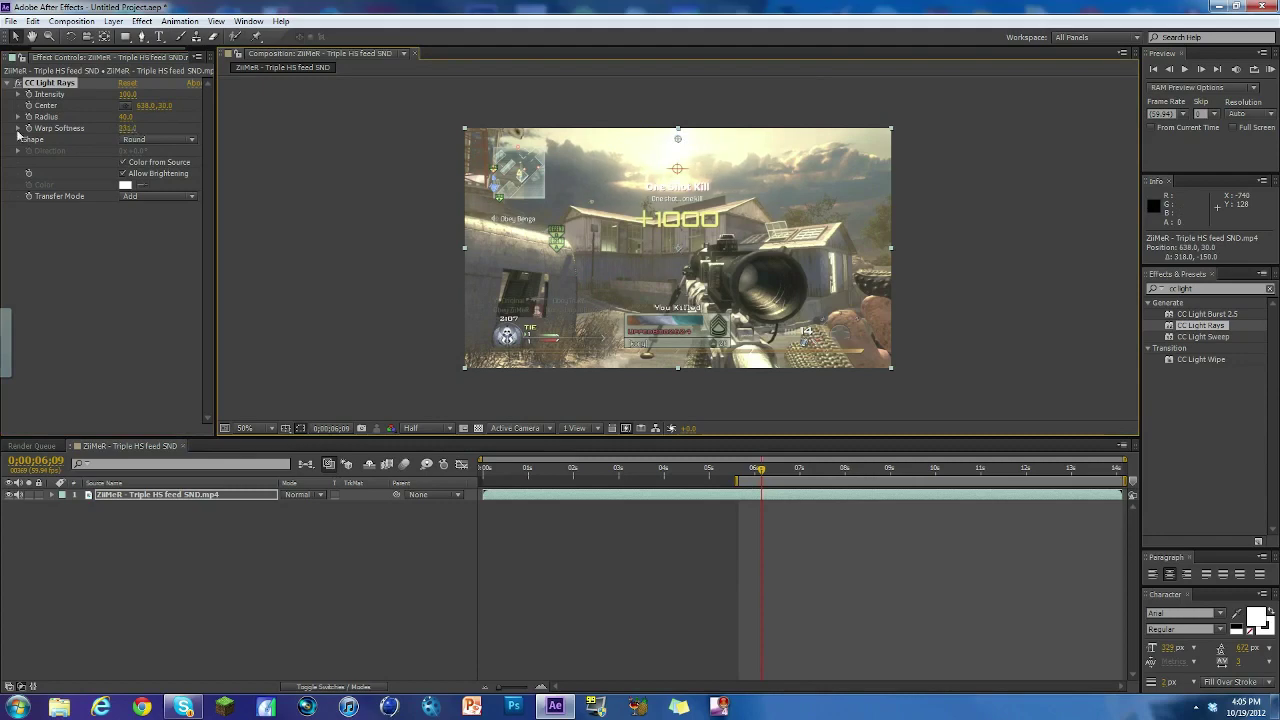
{"action": "left_click", "coordinate": [128, 128]}
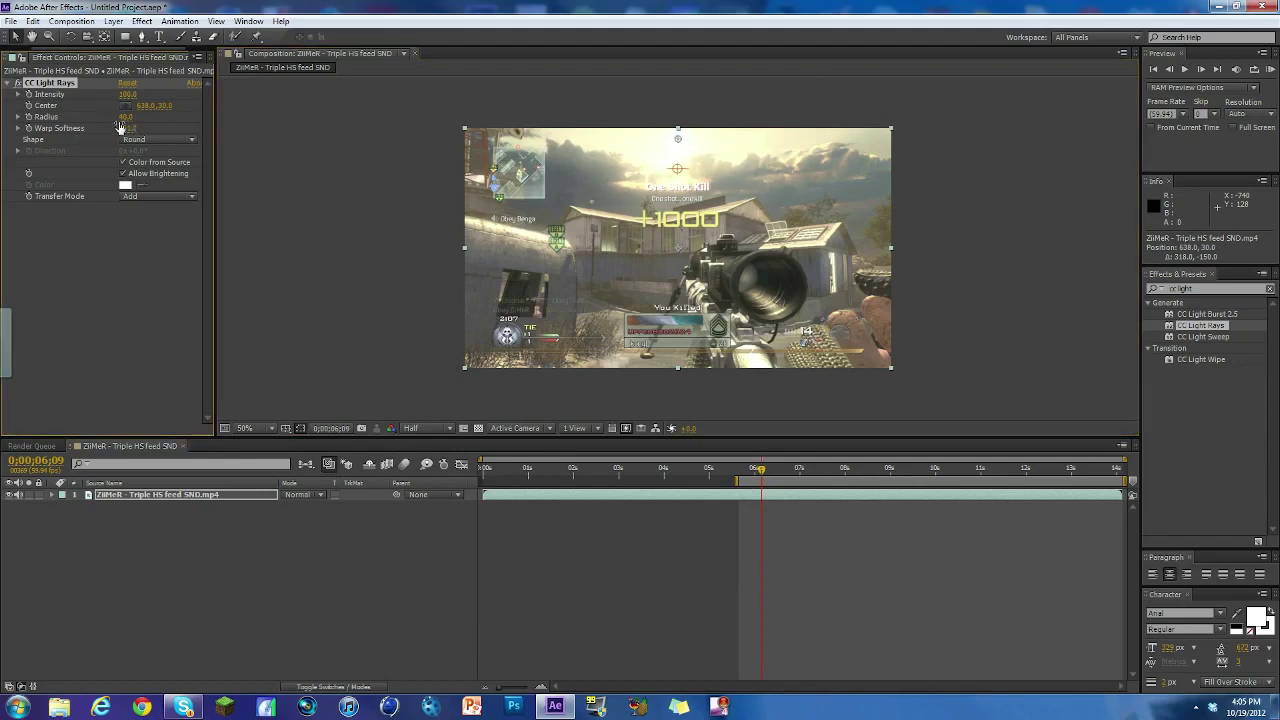
Set Warp Softness to 50.0, move the work-area start earlier and jump to 0;00;05;37
{"action": "left_click", "coordinate": [110, 281]}
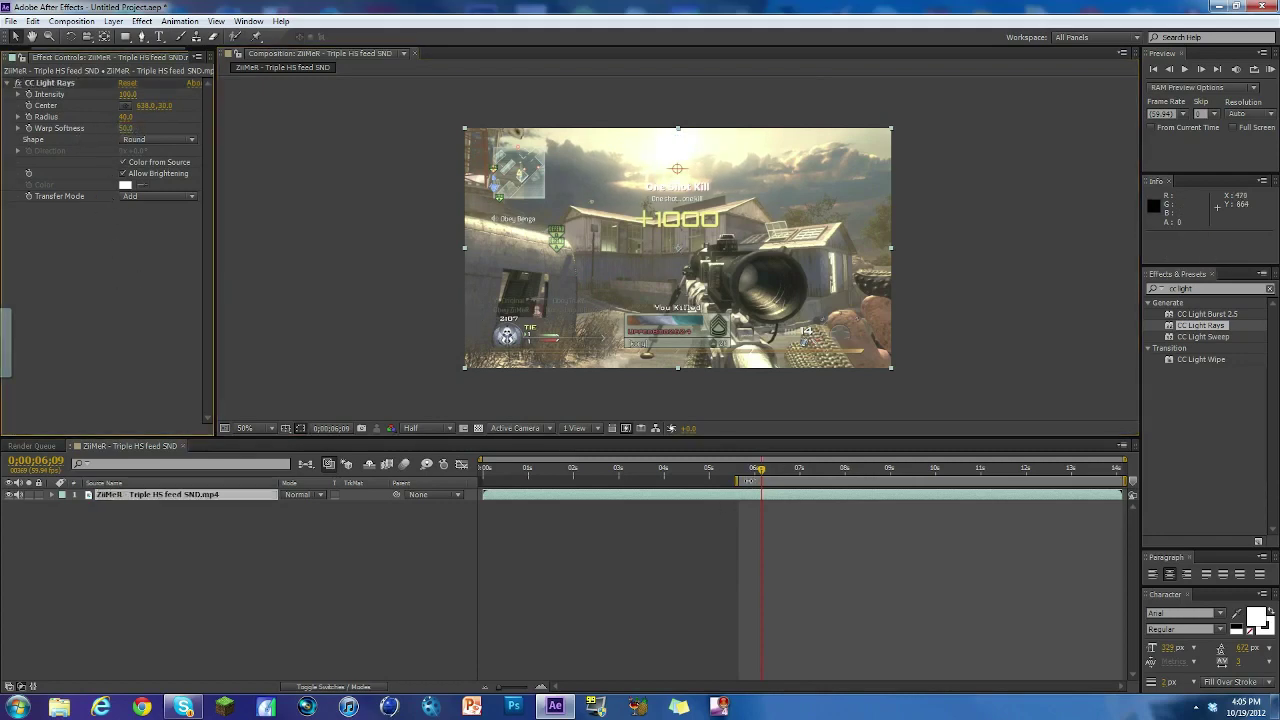
{"action": "mouse_move", "coordinate": [741, 481]}
{"action": "left_mouse_down"}
{"action": "mouse_move", "coordinate": [682, 481]}
{"action": "mouse_move", "coordinate": [751, 470]}
{"action": "mouse_move", "coordinate": [738, 470]}
{"action": "left_mouse_up"}
{"action": "left_click", "coordinate": [737, 470]}
Zoom the comp preview to 400% and scrub to about 0;00;05;52
{"action": "key", "text": "period"}
{"action": "key", "text": "period"}
{"action": "key", "text": "period"}
{"action": "key", "text": "period"}
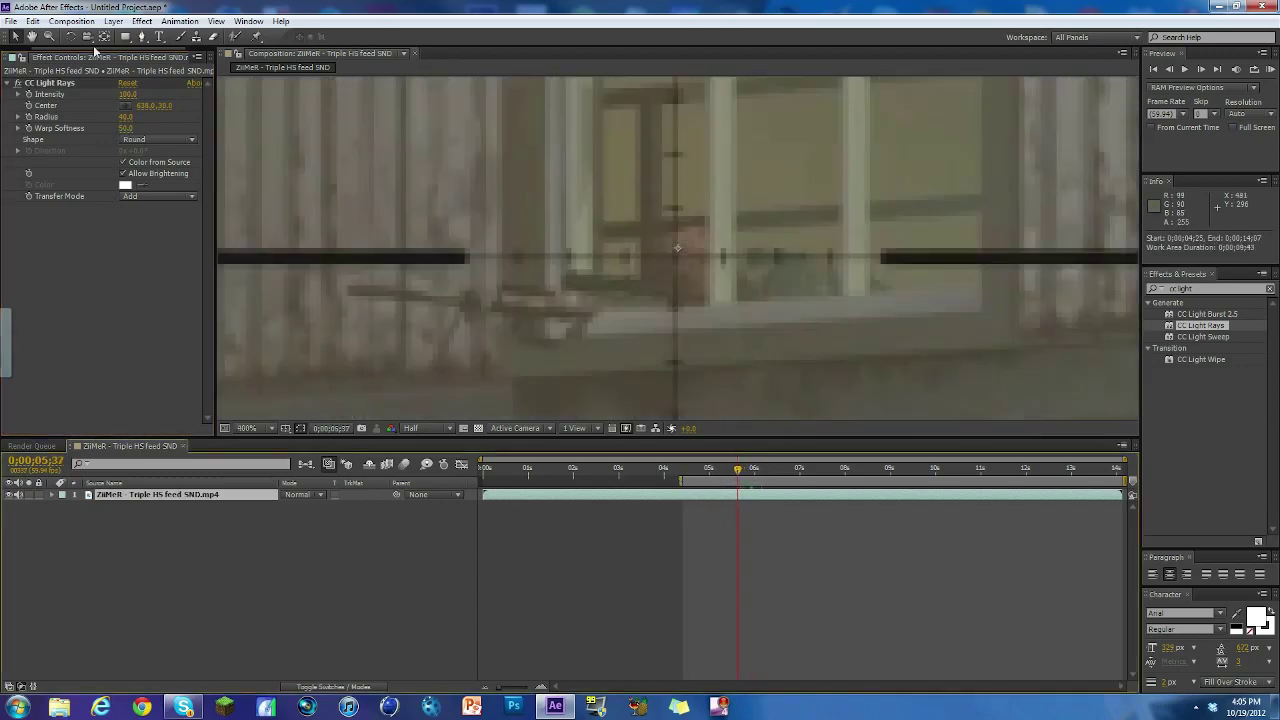
{"action": "left_click", "coordinate": [31, 37]}
{"action": "key", "text": "comma"}
{"action": "scroll", "coordinate": [669, 343], "scroll_direction": "up", "scroll_amount": 5}
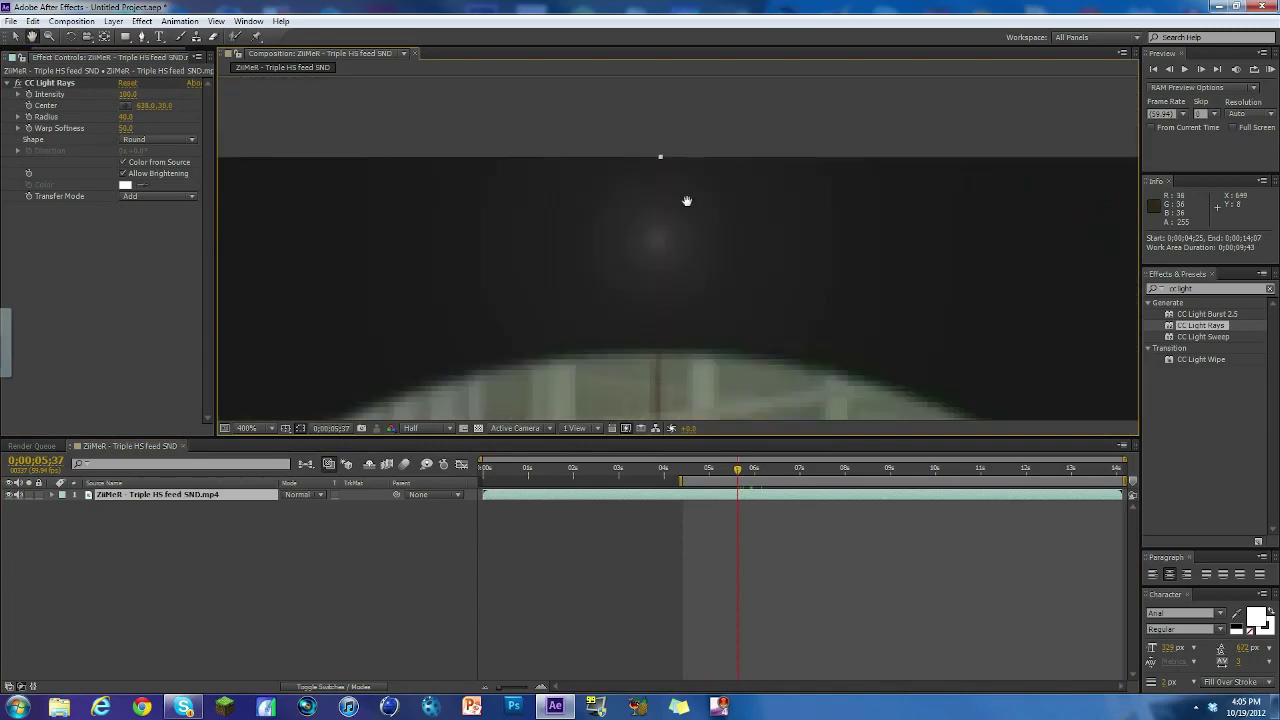
{"action": "scroll", "coordinate": [674, 229], "scroll_direction": "down", "scroll_amount": 4}
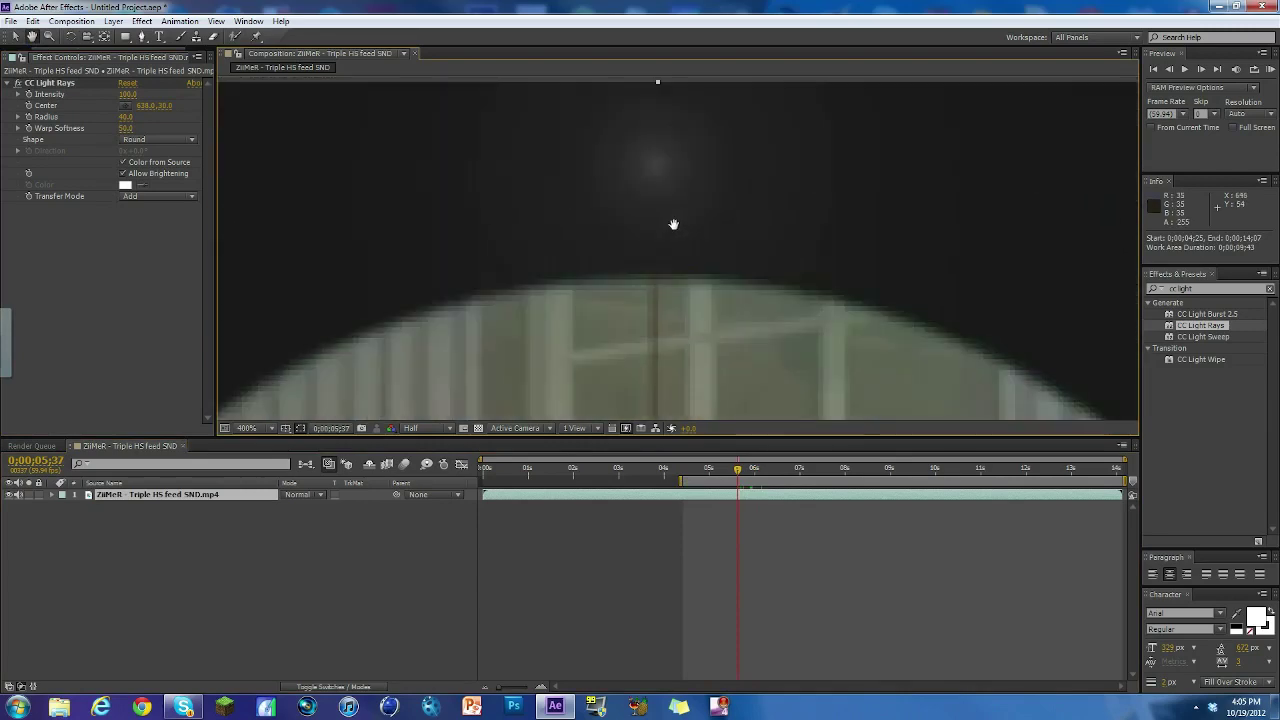
{"action": "scroll", "coordinate": [679, 252], "scroll_direction": "down", "scroll_amount": 2}
{"action": "scroll", "coordinate": [690, 255], "scroll_direction": "up", "scroll_amount": 2}
{"action": "scroll", "coordinate": [705, 257], "scroll_direction": "up", "scroll_amount": 3}
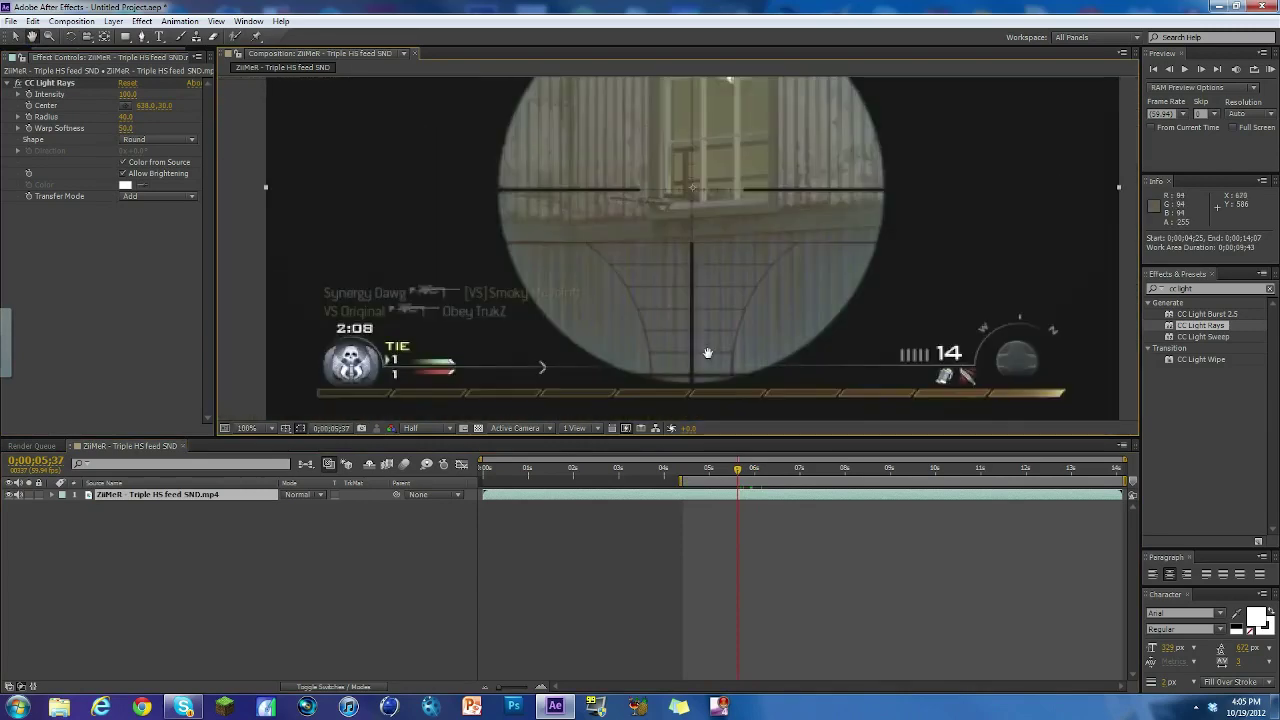
{"action": "scroll", "coordinate": [711, 258], "scroll_direction": "down", "scroll_amount": 2}
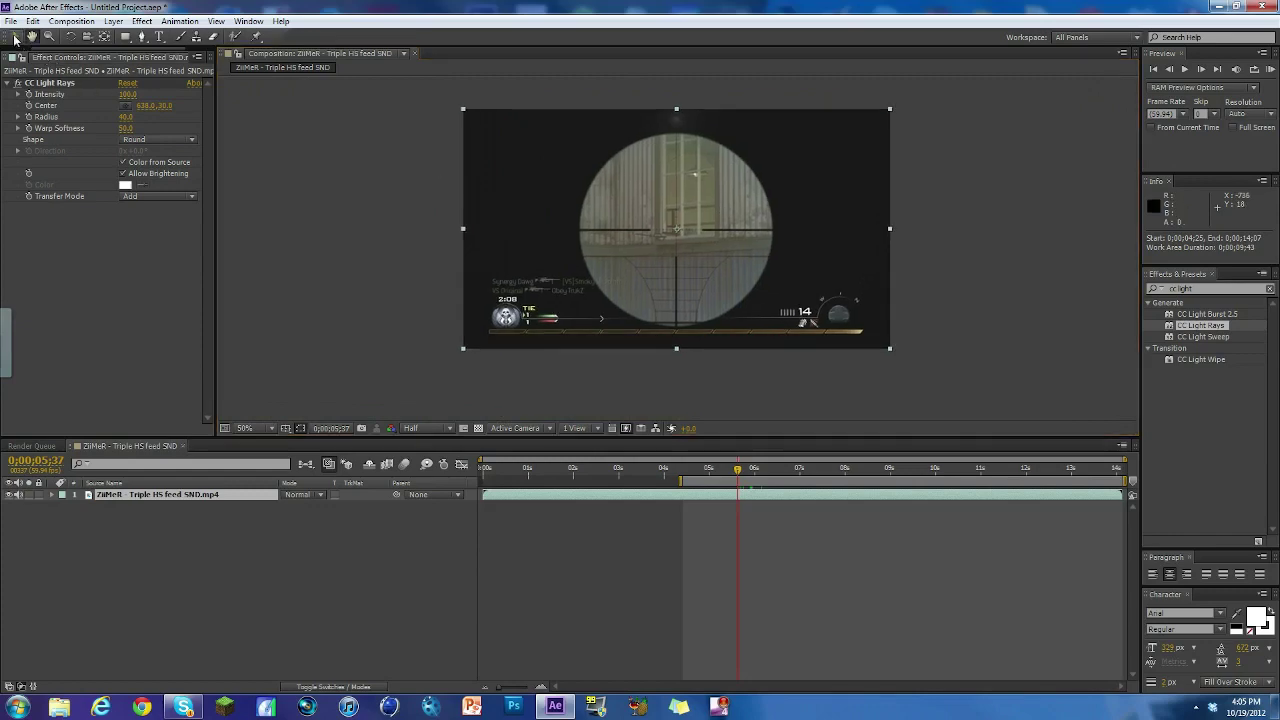
{"action": "left_click_drag", "start_coordinate": [743, 472], "coordinate": [752, 472]}
Keyframe the light rays' Intensity at 0 on frame 5;55
{"action": "left_click", "coordinate": [1203, 70]}
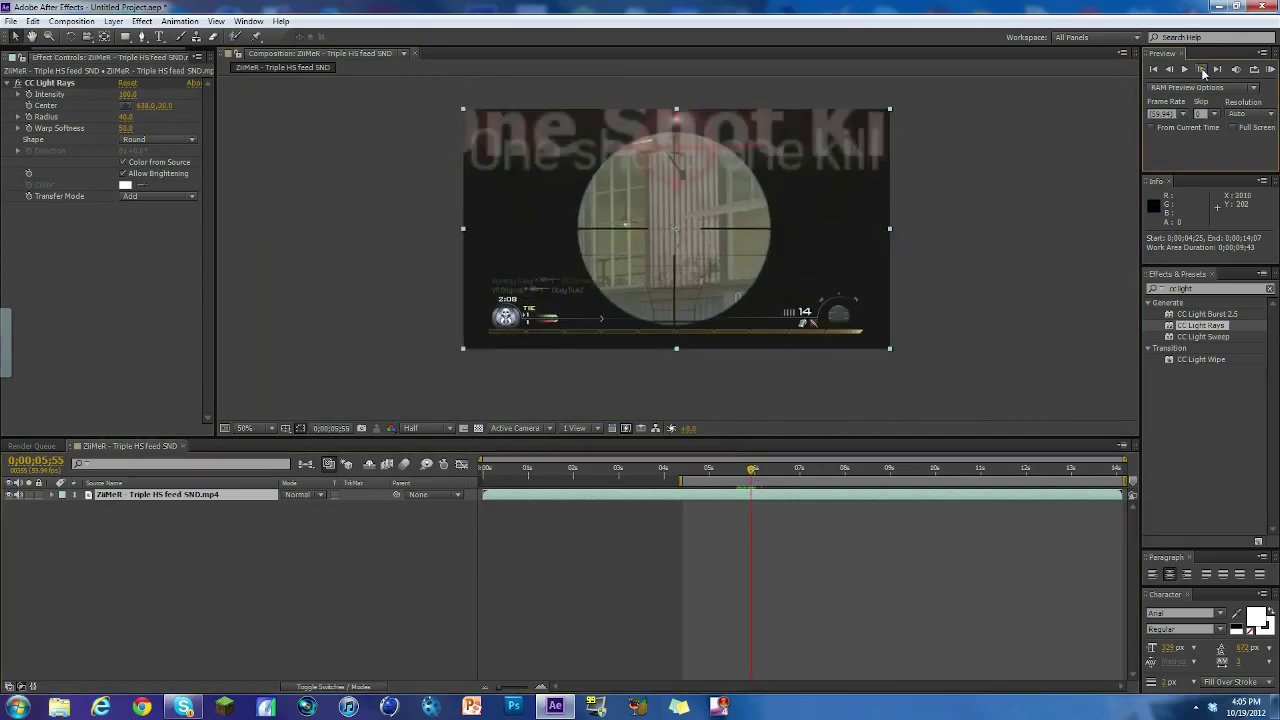
{"action": "left_click", "coordinate": [1203, 70]}
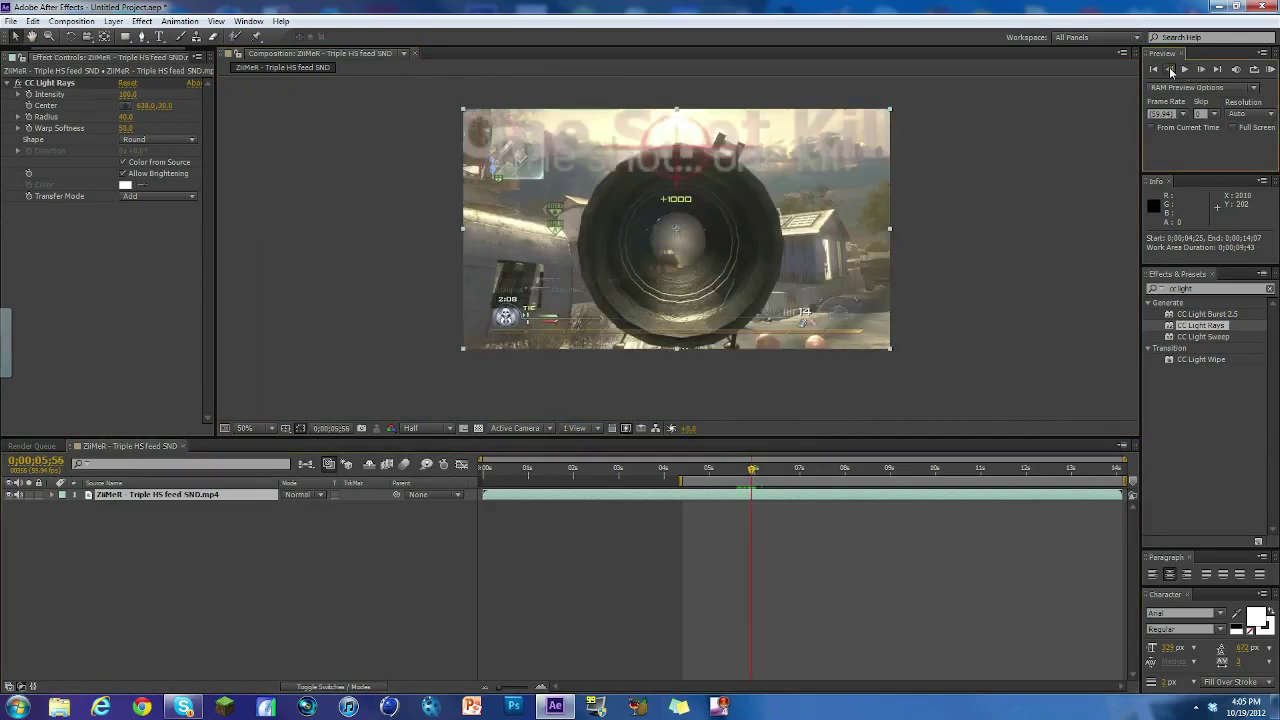
{"action": "left_click", "coordinate": [1169, 70]}
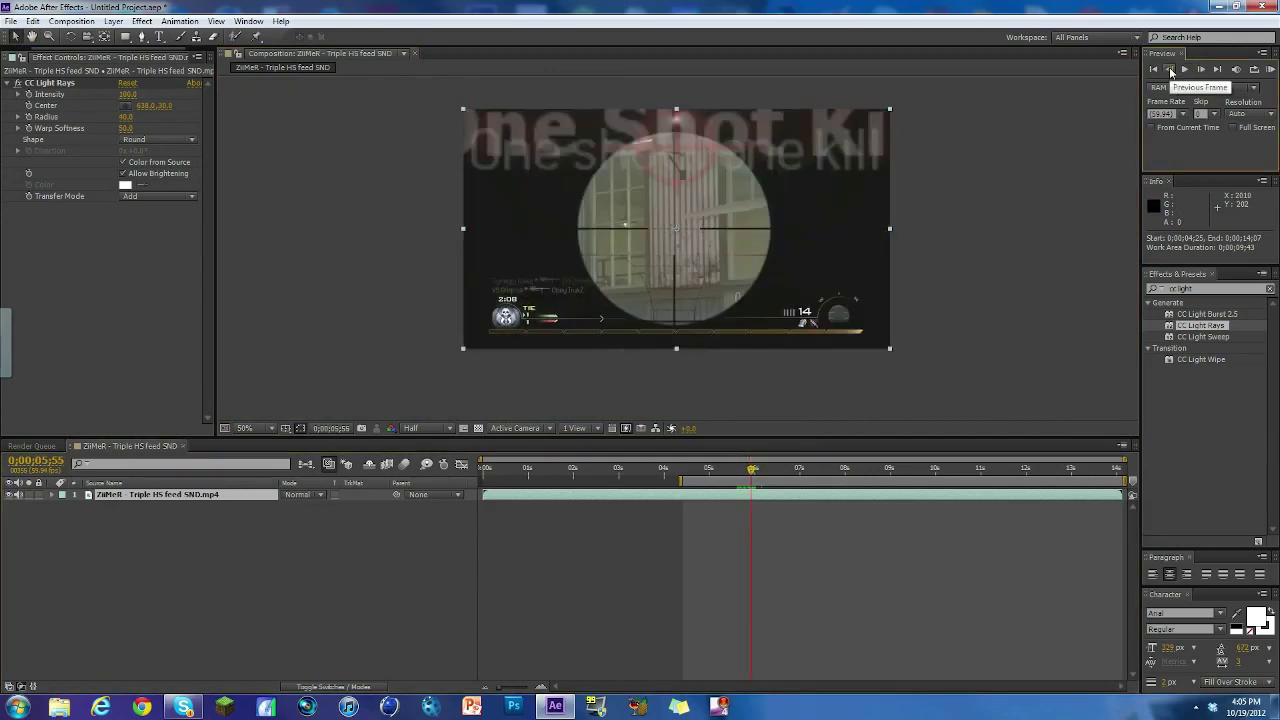
{"action": "left_click", "coordinate": [34, 97]}
{"action": "left_click", "coordinate": [127, 94]}
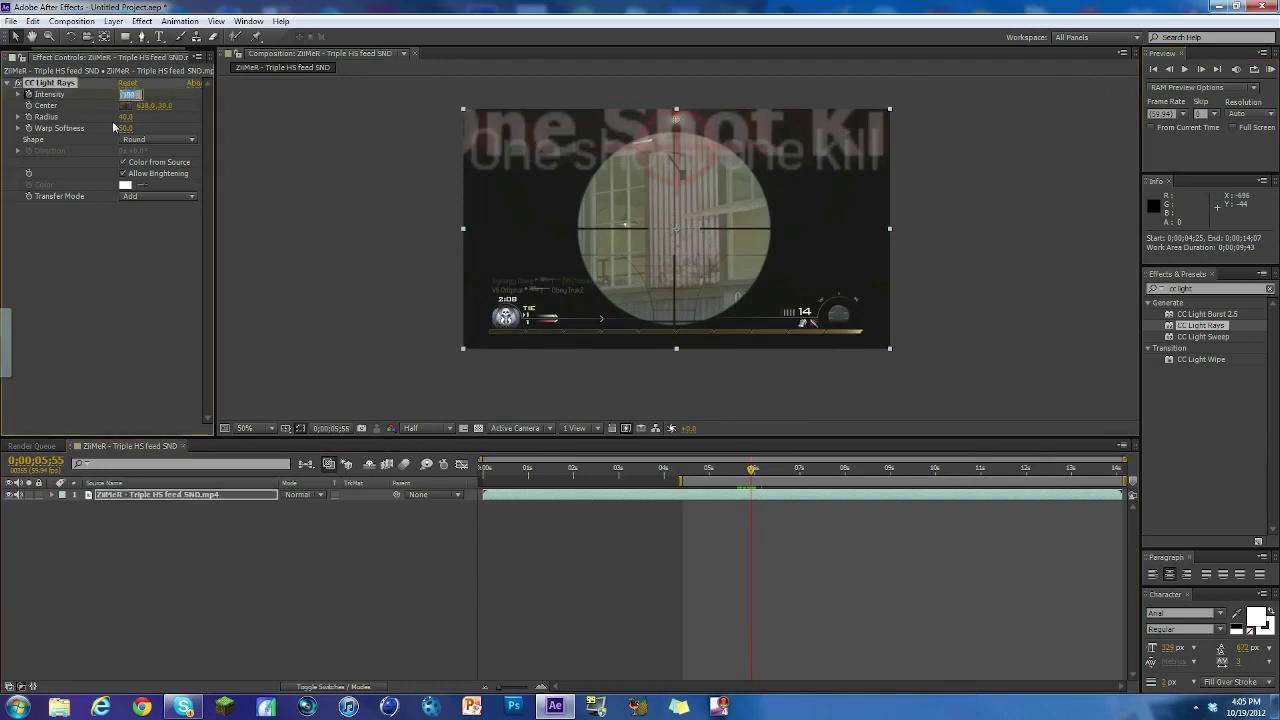
{"action": "type", "text": "0"}
{"action": "key", "text": "Return"}
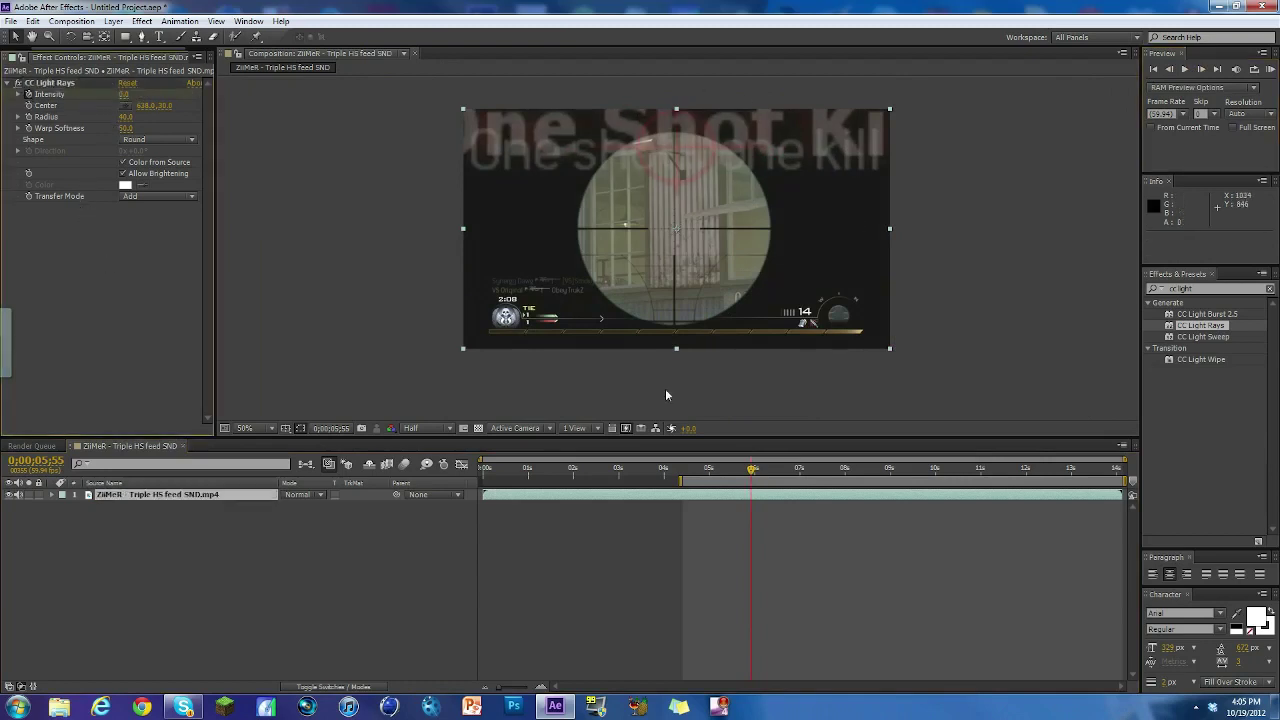
Keyframe Intensity at 375 one frame later on 5;56
{"action": "left_click", "coordinate": [1202, 69]}
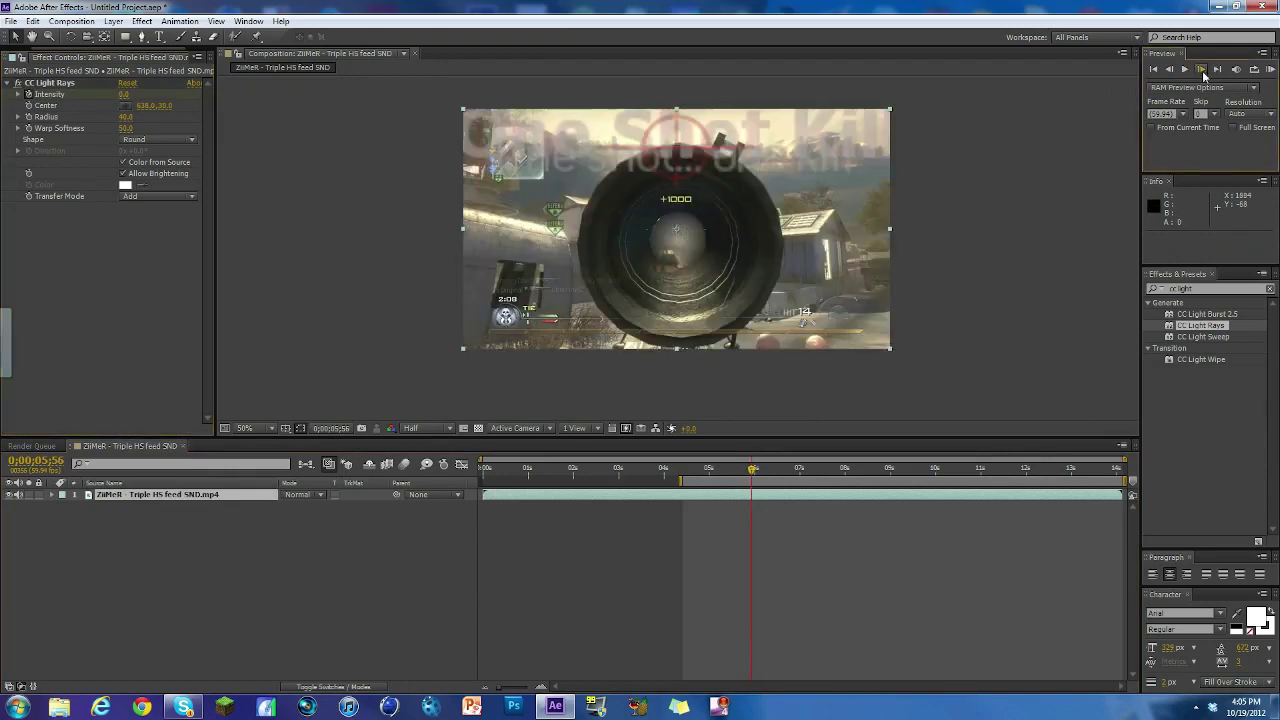
{"action": "left_click", "coordinate": [127, 94]}
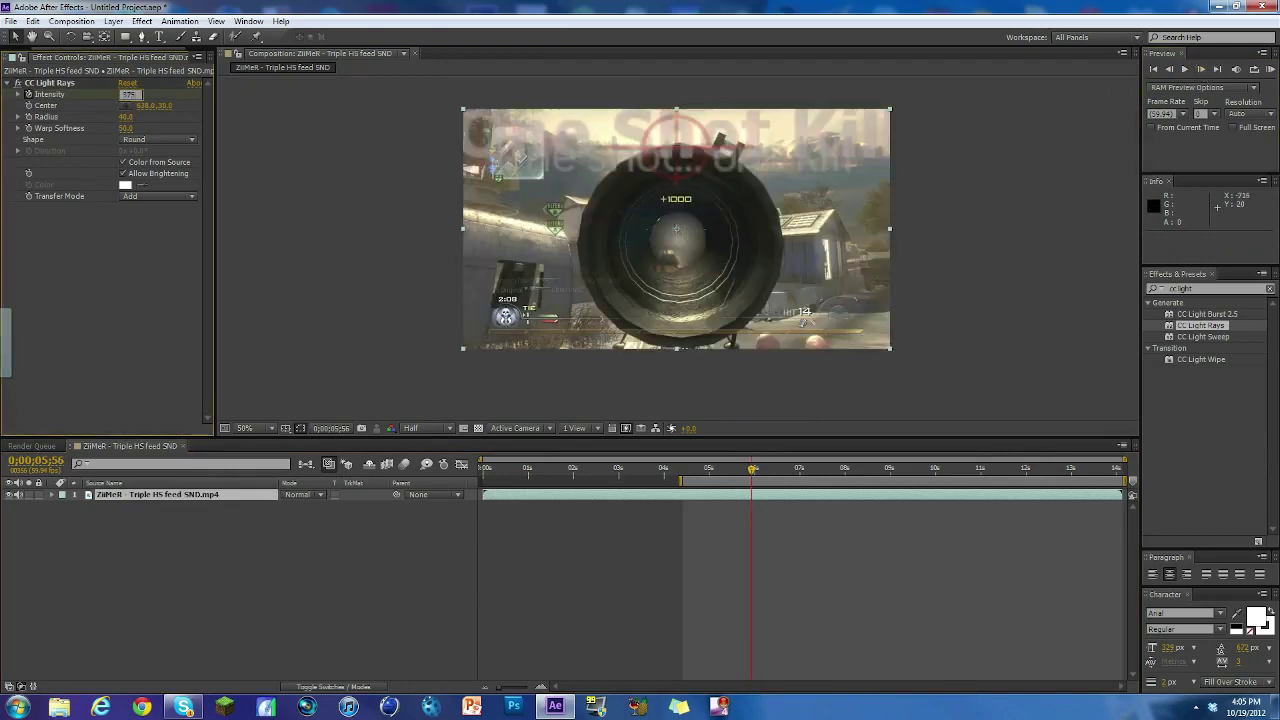
{"action": "type", "text": "375"}
{"action": "key", "text": "Return"}
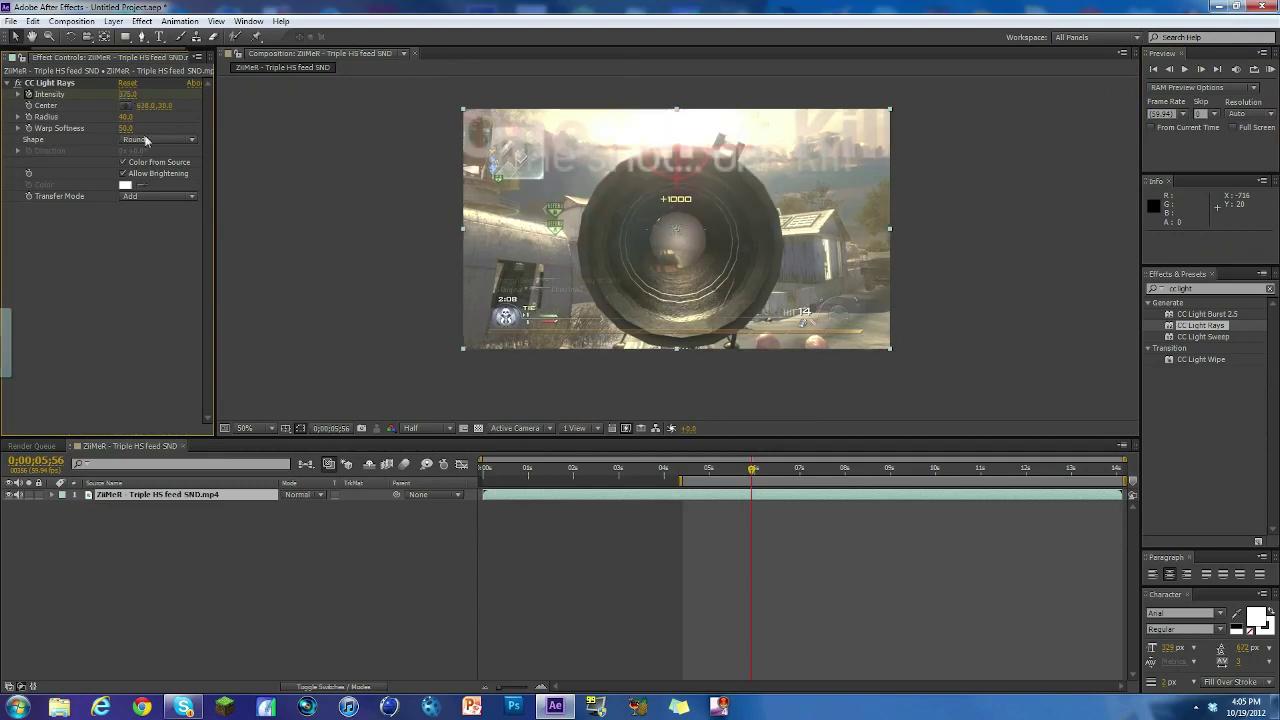
Trial other Radius and Warp Softness values, then restore Radius 40 and Warp Softness 50
{"action": "left_click_drag", "start_coordinate": [125, 117], "coordinate": [152, 95]}
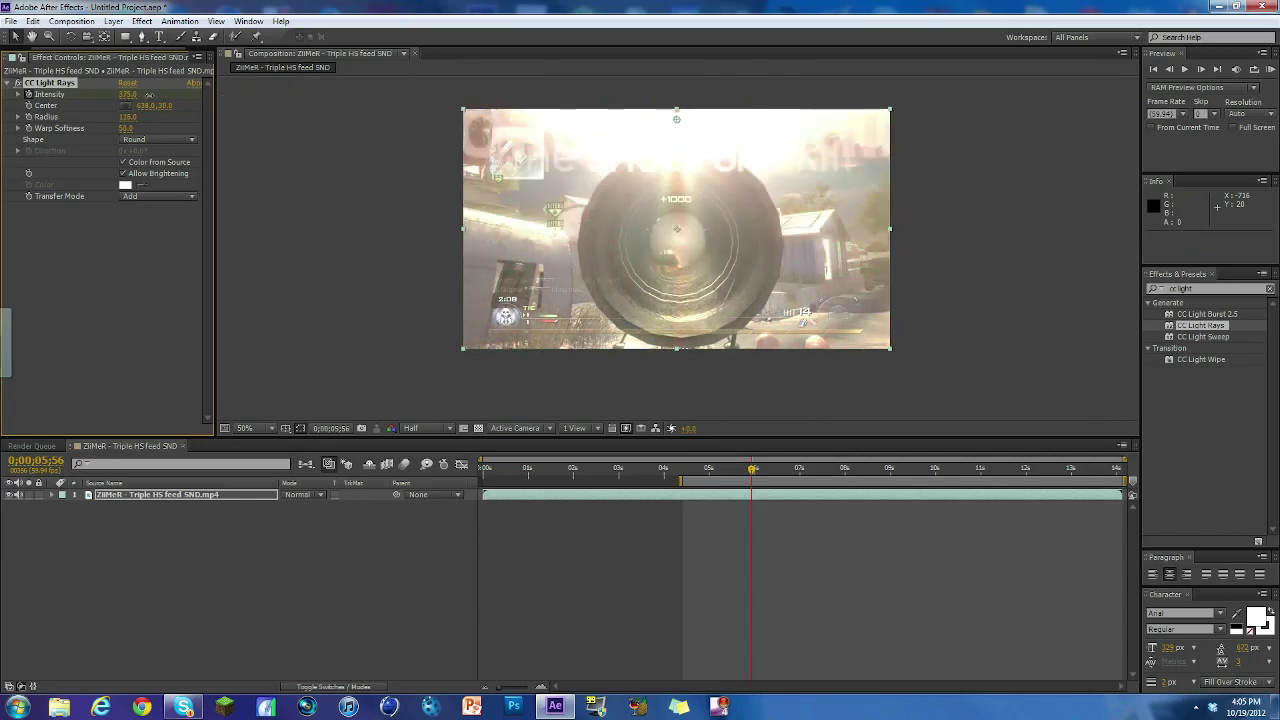
{"action": "left_click", "coordinate": [128, 117]}
{"action": "type", "text": "37"}
{"action": "key", "text": "Return"}
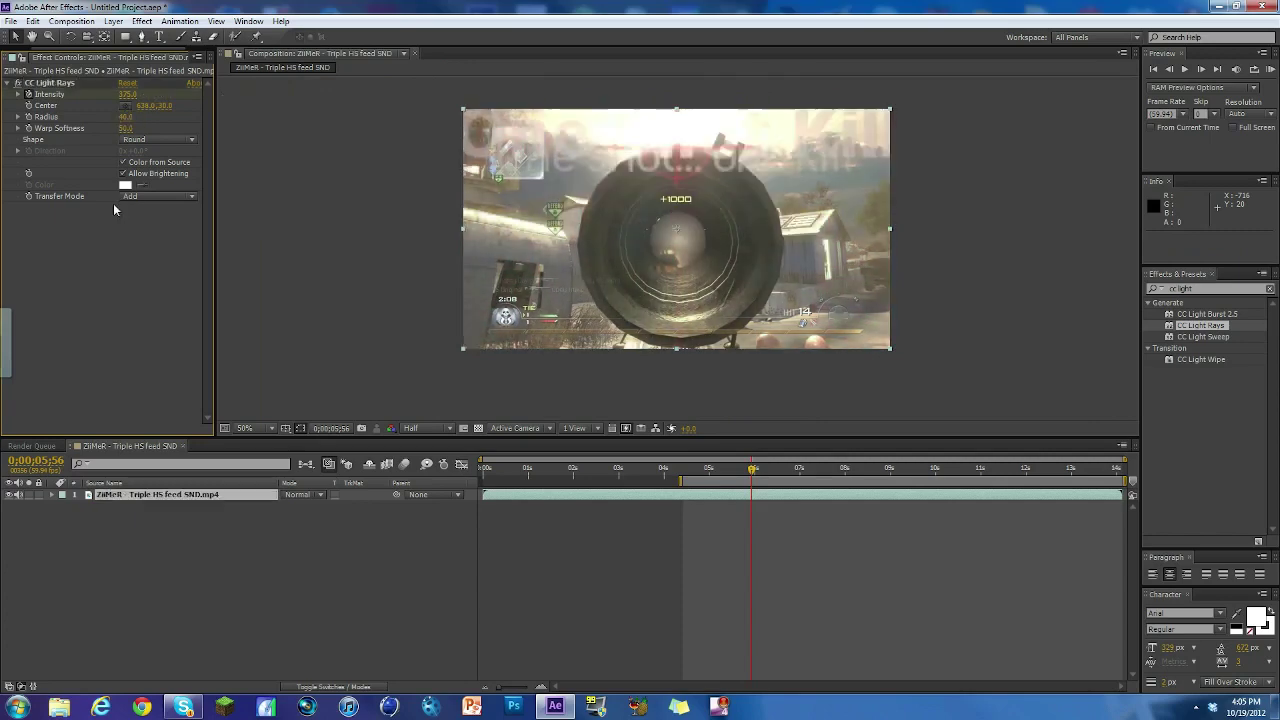
{"action": "left_click", "coordinate": [127, 117]}
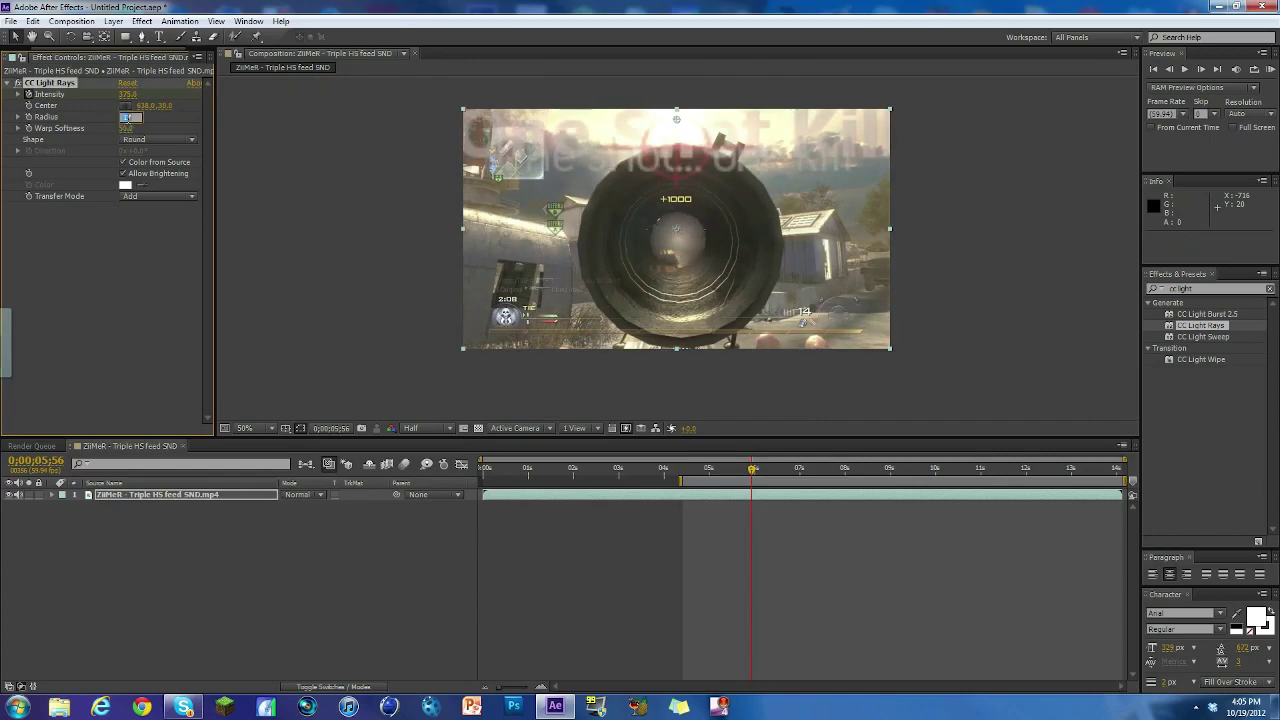
{"action": "type", "text": "40"}
{"action": "key", "text": "Return"}
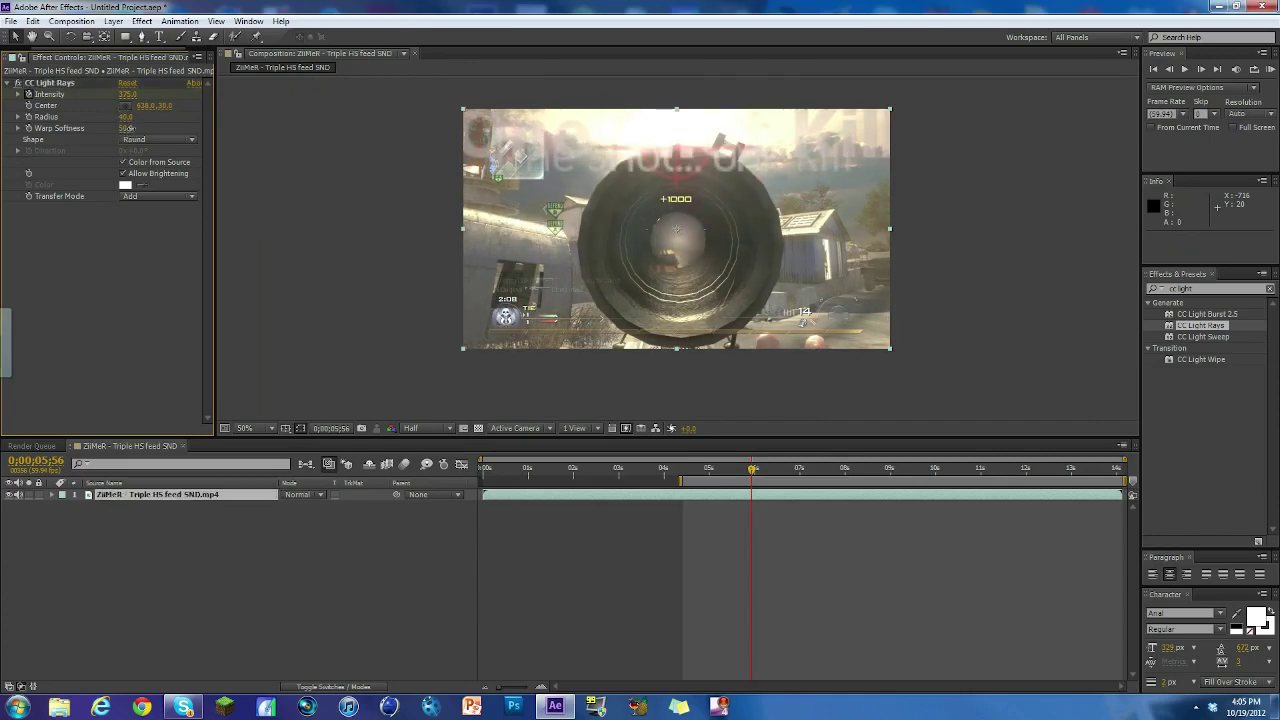
{"action": "left_click_drag", "start_coordinate": [130, 129], "coordinate": [100, 129]}
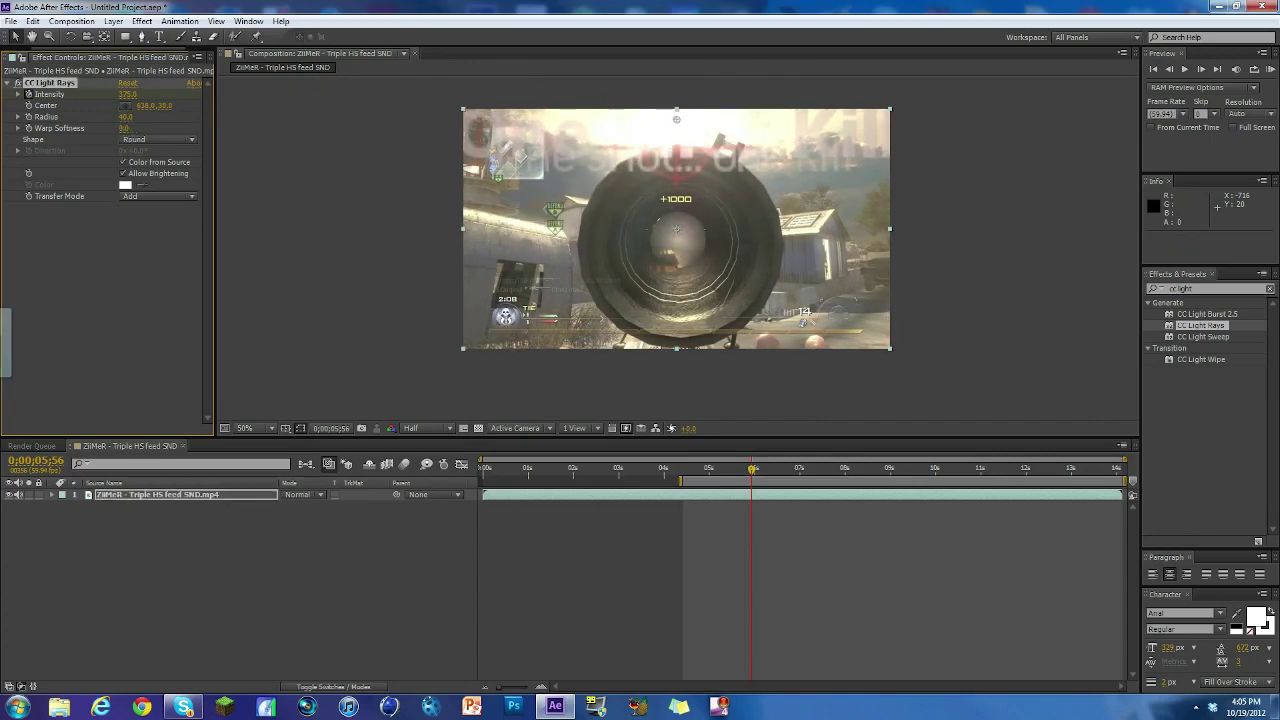
{"action": "left_click", "coordinate": [125, 128]}
{"action": "type", "text": "50"}
{"action": "left_click", "coordinate": [152, 233]}
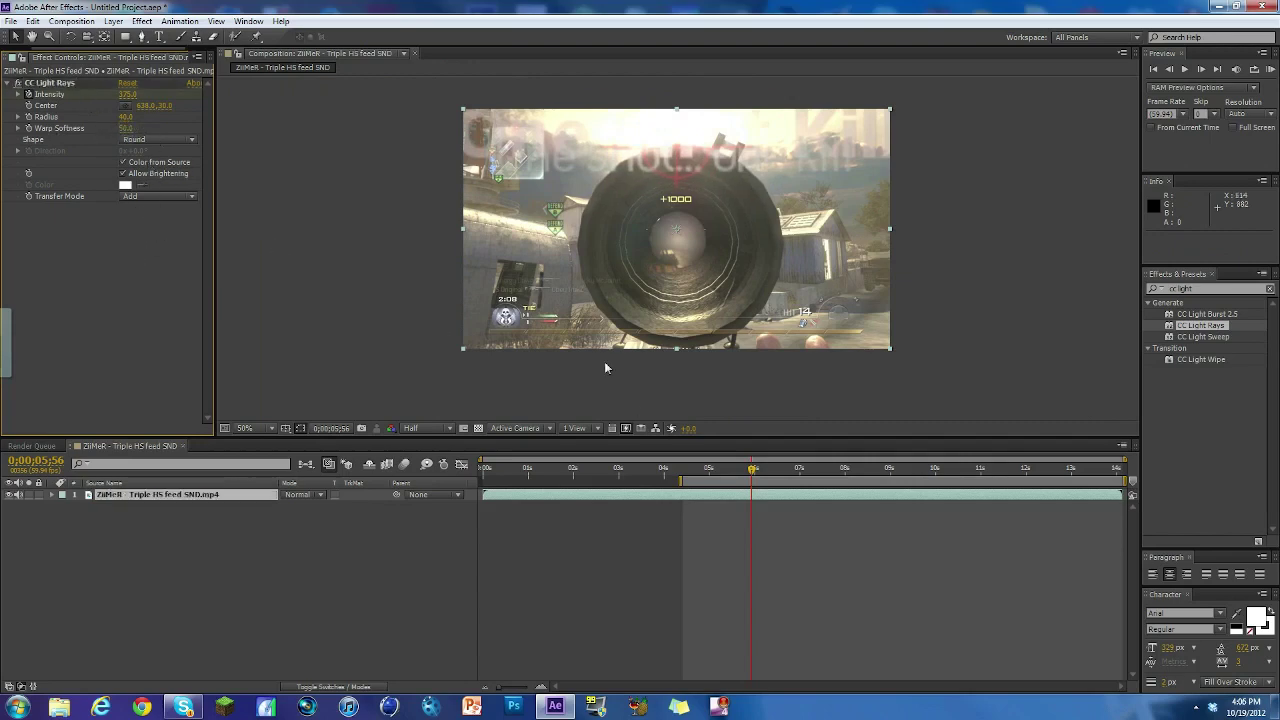
Set Intensity back to 0 at 6;19 and show the gameplay layer's keyframes with U
{"action": "left_click_drag", "start_coordinate": [753, 474], "coordinate": [771, 476]}
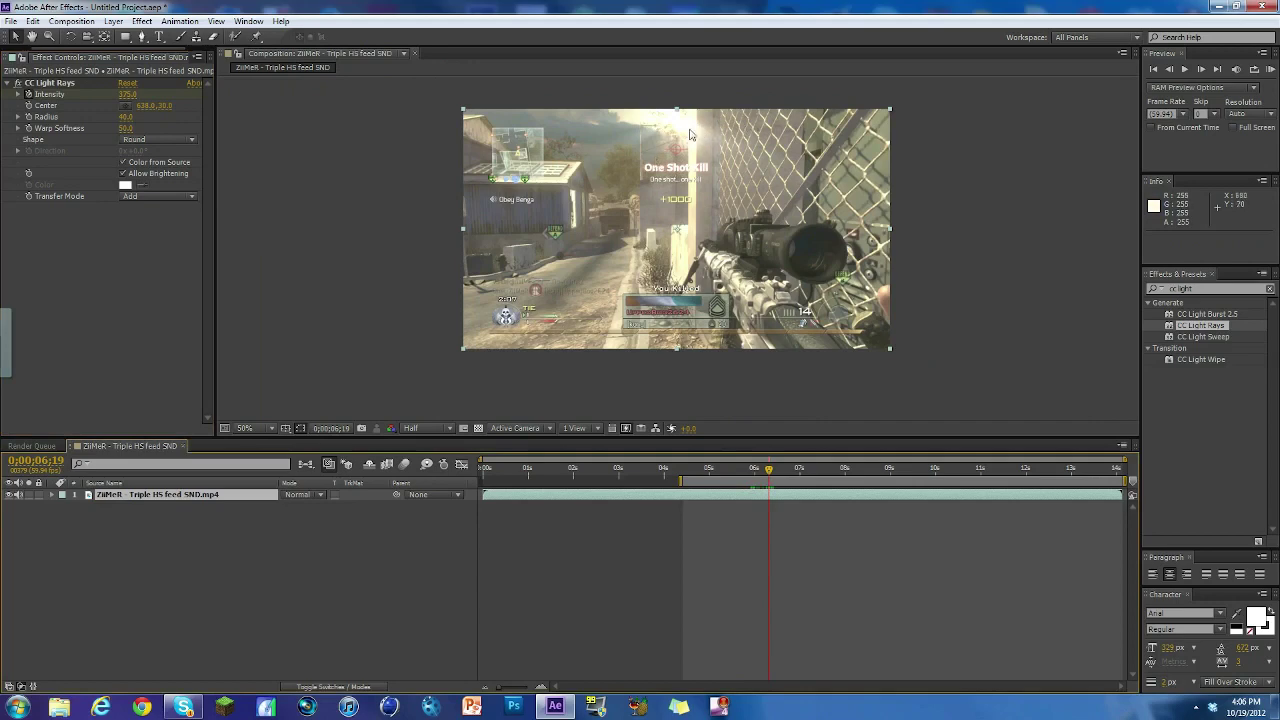
{"action": "left_click_drag", "start_coordinate": [127, 94], "coordinate": [116, 381]}
{"action": "left_click", "coordinate": [790, 504]}
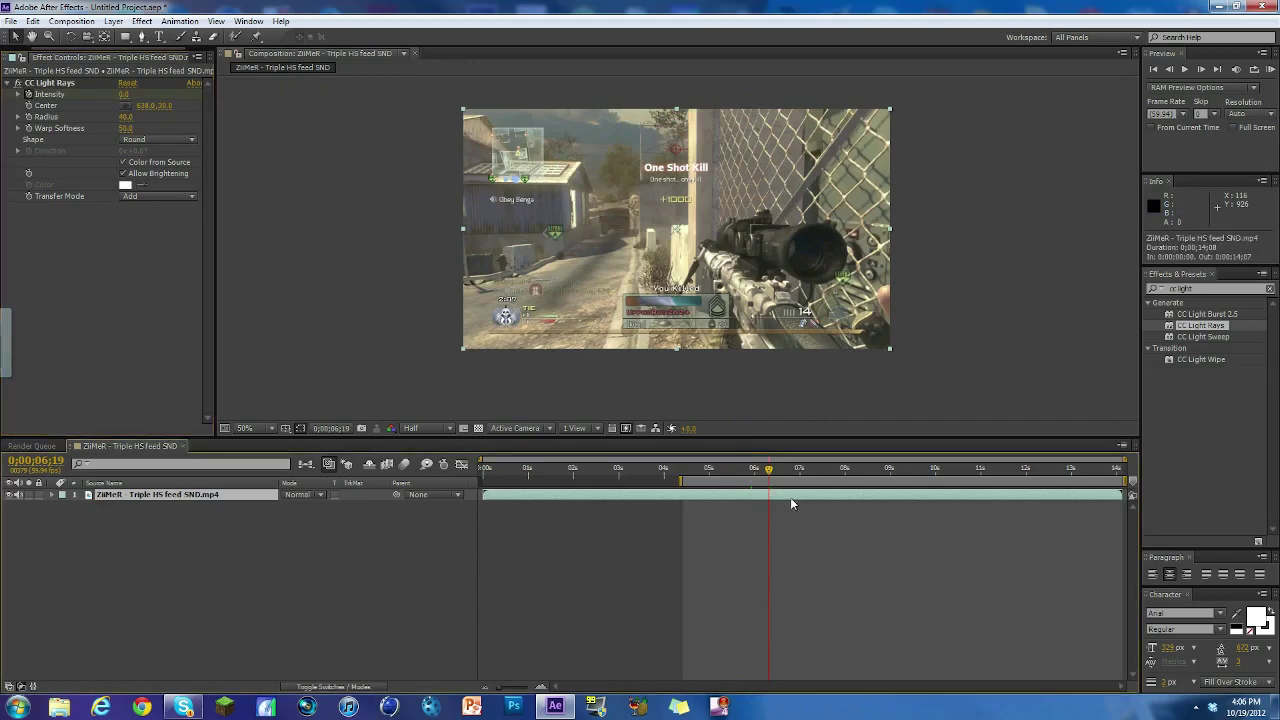
{"action": "key", "text": "u"}
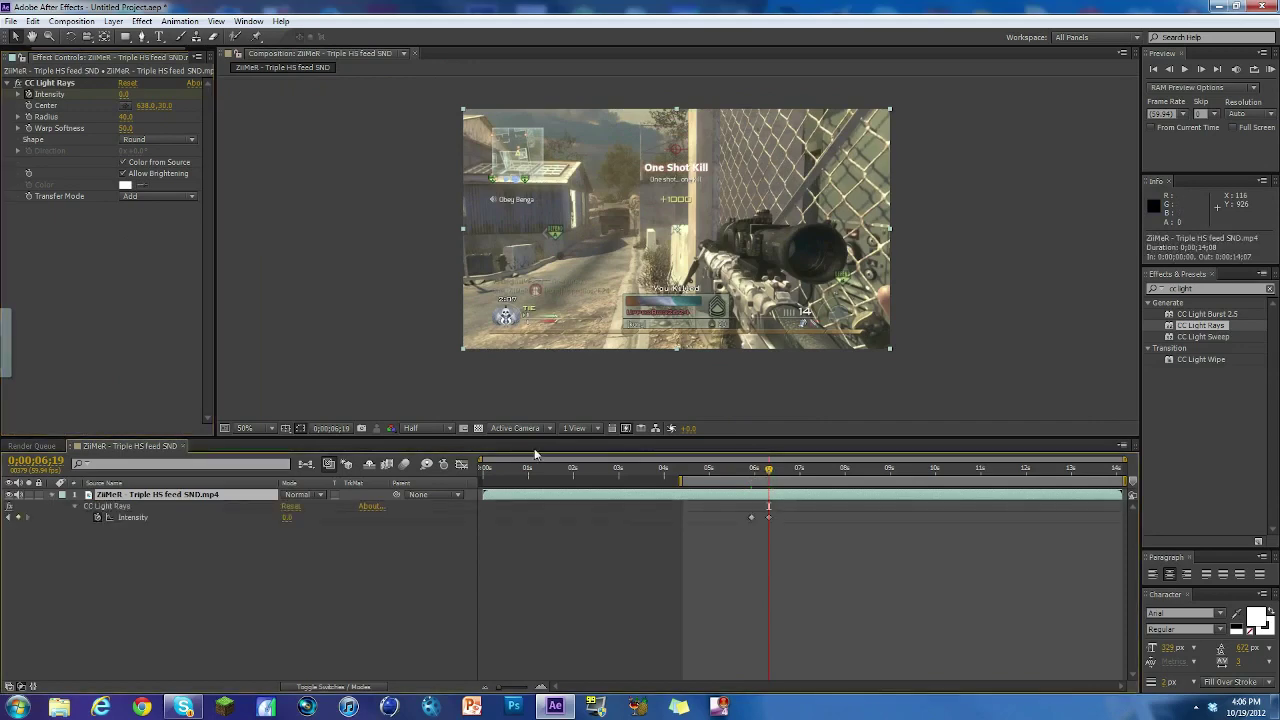
Zoom the timeline in around the flash keyframes and scrub through them
{"action": "left_click_drag", "start_coordinate": [483, 459], "coordinate": [733, 459]}
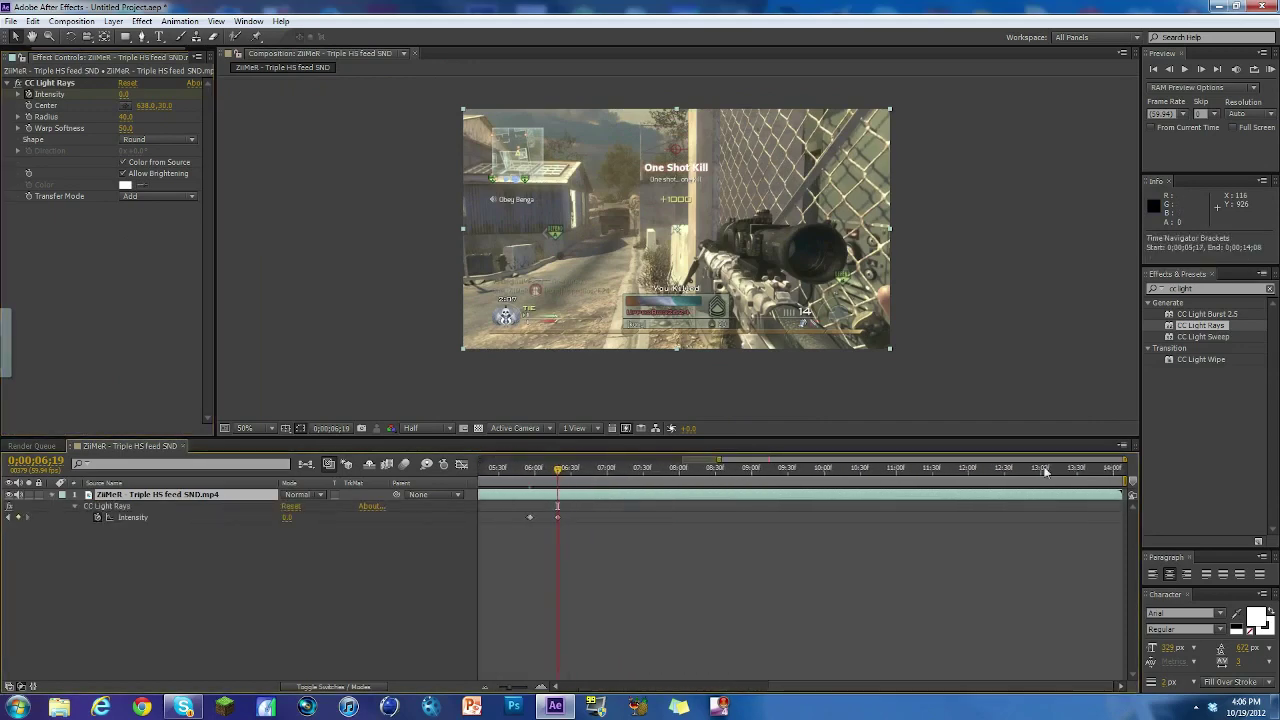
{"action": "left_click_drag", "start_coordinate": [1130, 459], "coordinate": [697, 468]}
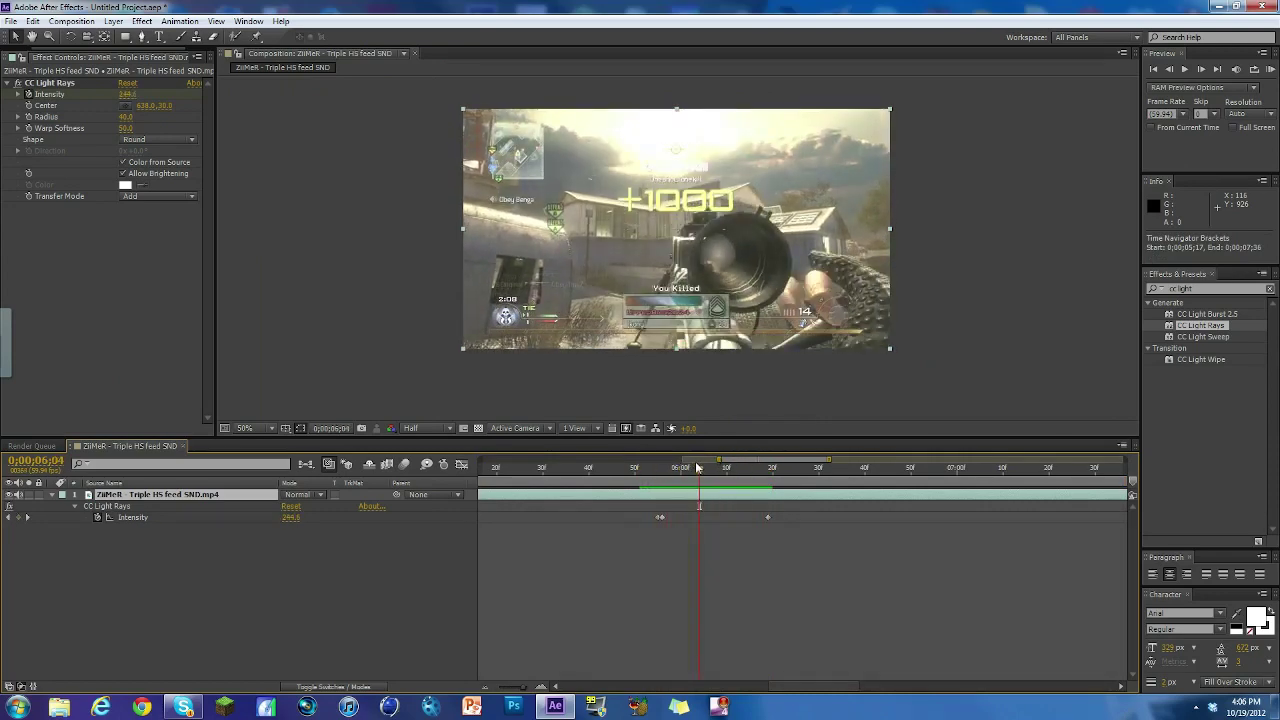
{"action": "left_click_drag", "start_coordinate": [737, 474], "coordinate": [934, 469]}
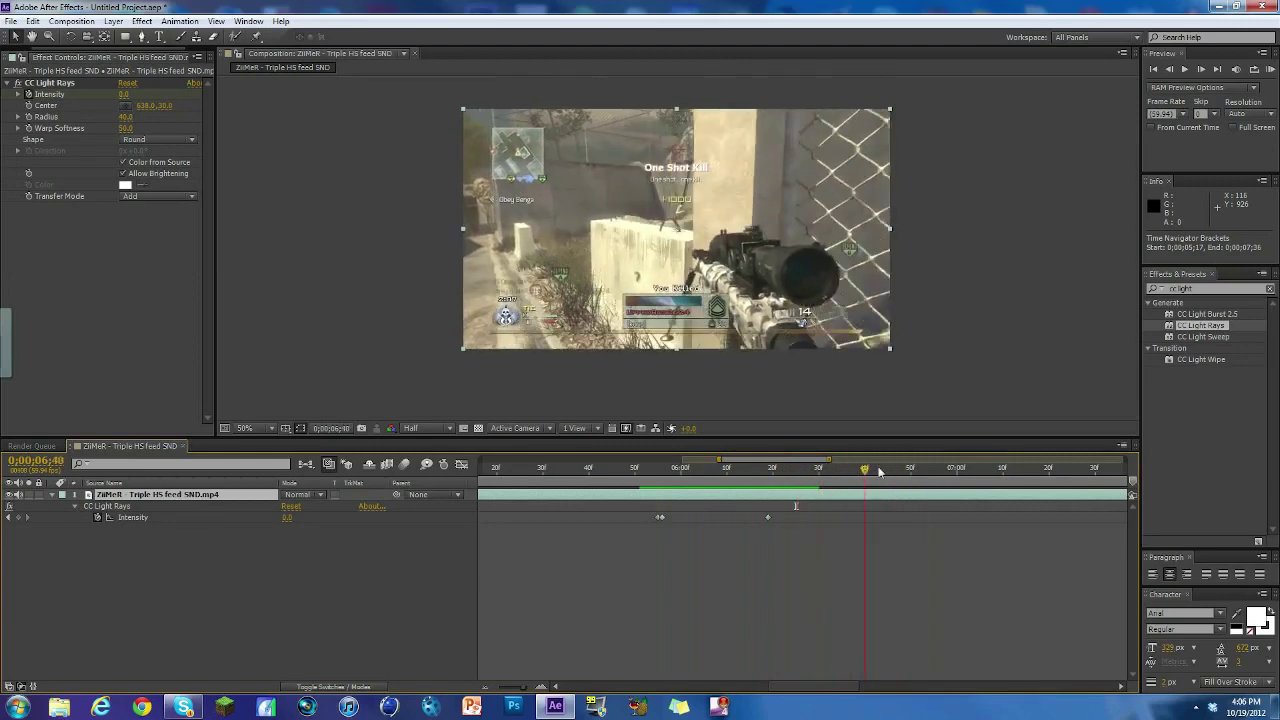